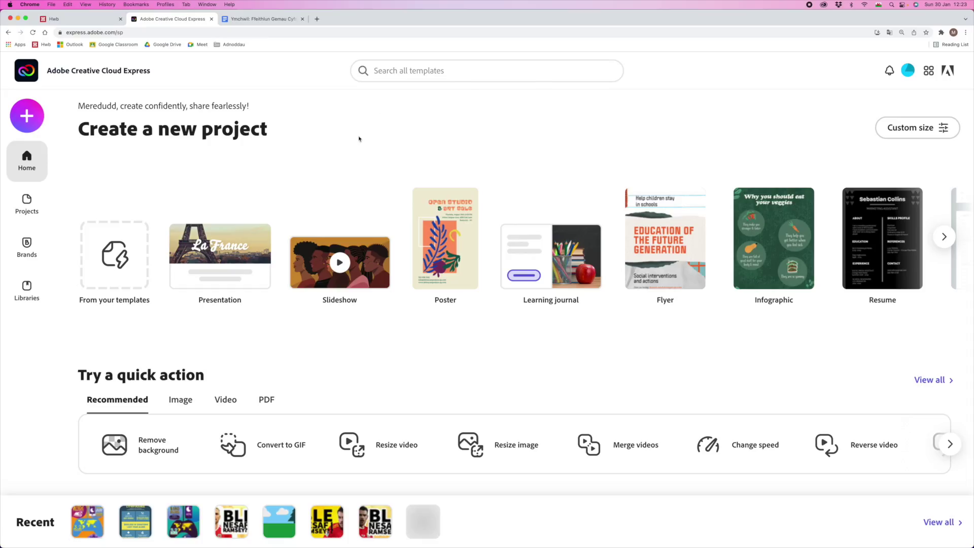
# - Search the templates for "infographic" and start from the Productivity template
pyautogui.click(440, 69)
pyautogui.write('infographic')
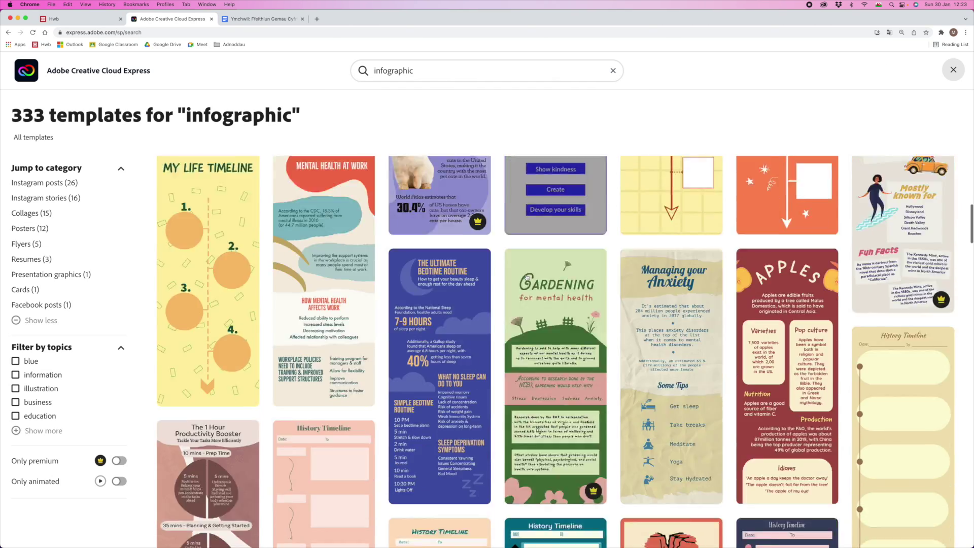
pyautogui.scroll(-2, 527, 277)
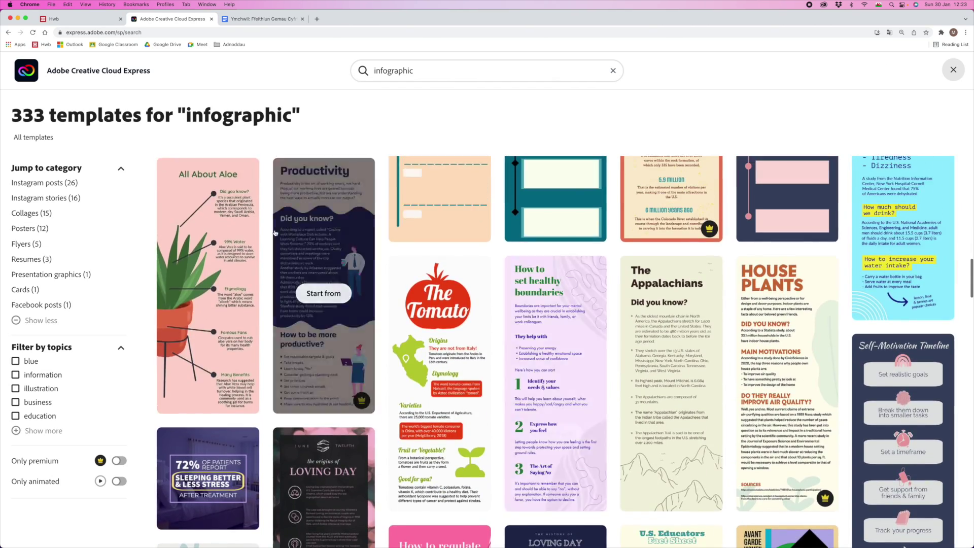
pyautogui.click(322, 289)
pyautogui.click(499, 451)
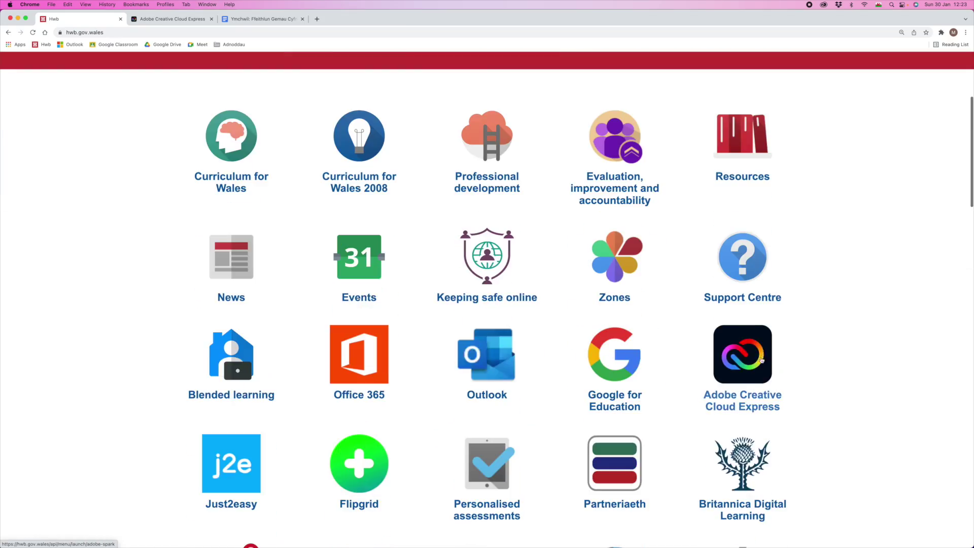
# - Launch Adobe Creative Cloud Express from Hwb and create a custom-size graphic in the standard Tall 1:2 format
pyautogui.click(732, 374)
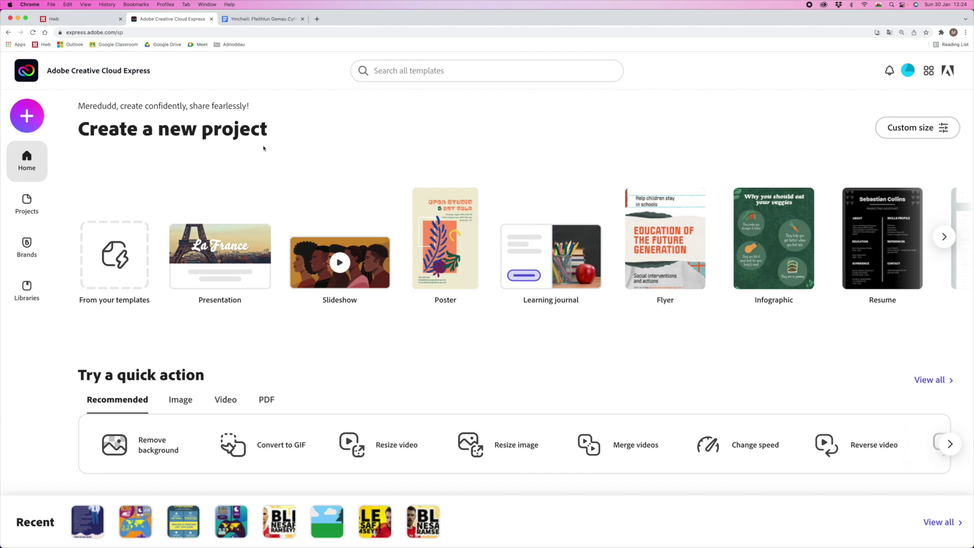
pyautogui.click(30, 124)
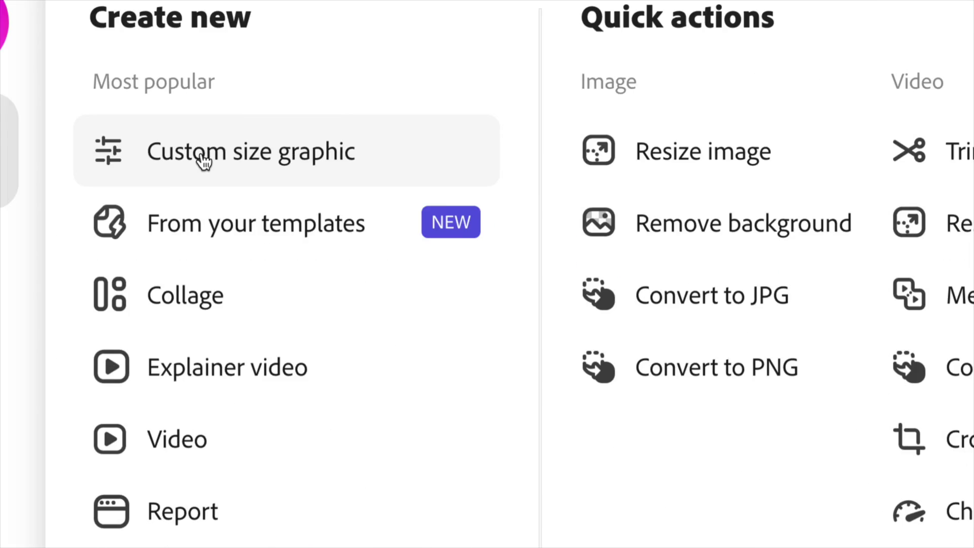
pyautogui.click(113, 162)
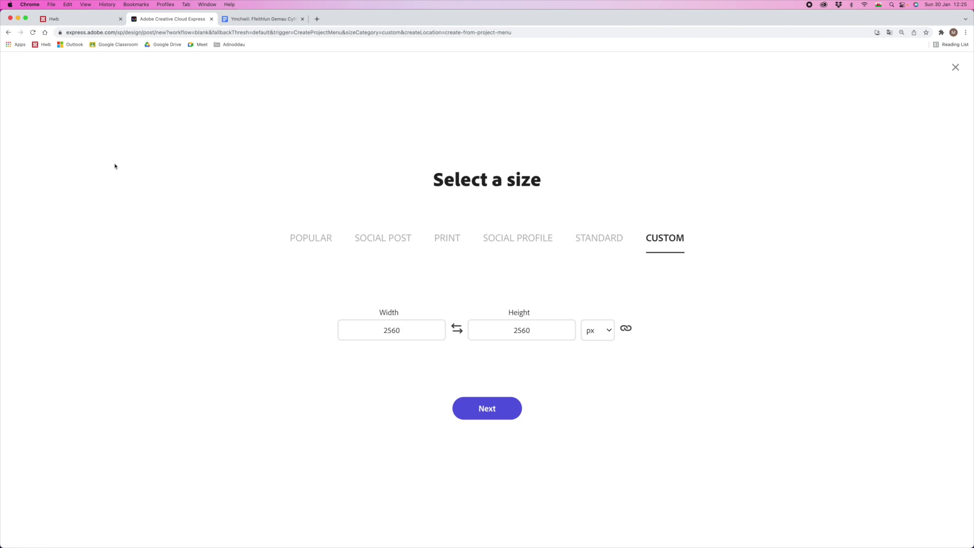
pyautogui.click(586, 248)
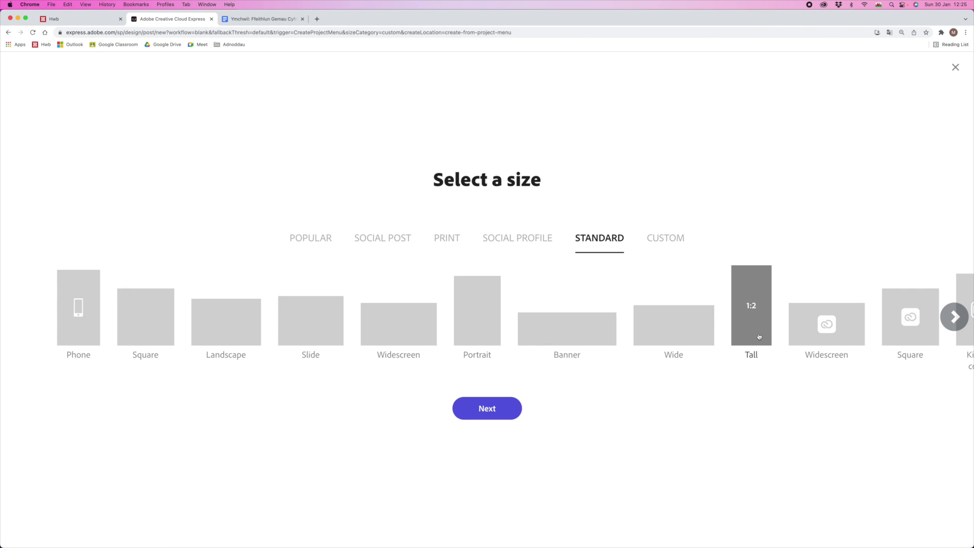
pyautogui.click(503, 414)
# - Add the text "Computer Gaming" and apply the layout that fits both capitalised lines into a block of equal width
pyautogui.click(135, 182)
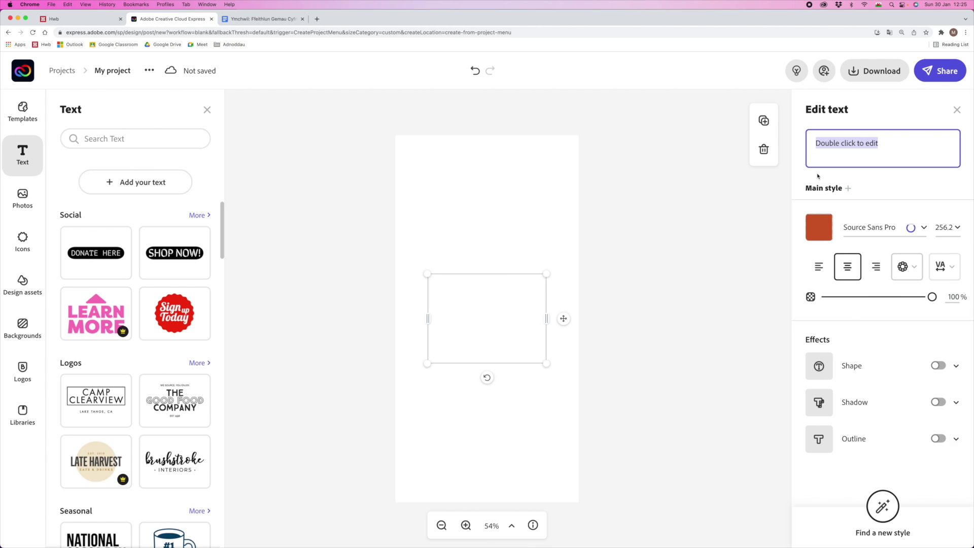
pyautogui.write('Computer Gaming')
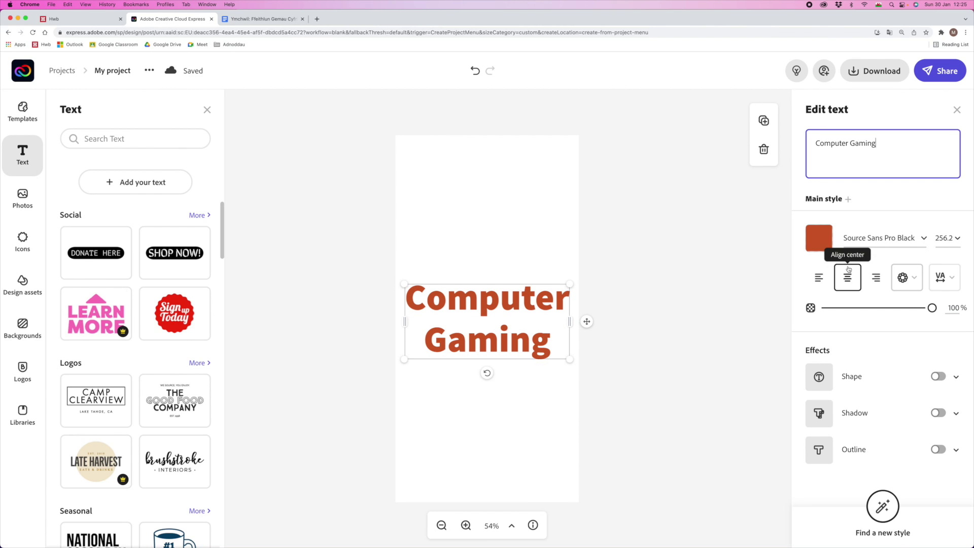
pyautogui.click(915, 285)
pyautogui.click(877, 363)
# - Set the title's line spacing to 0 and move the title to the top of the page
pyautogui.click(944, 266)
pyautogui.moveTo(854, 314); pyautogui.dragTo(793, 315)
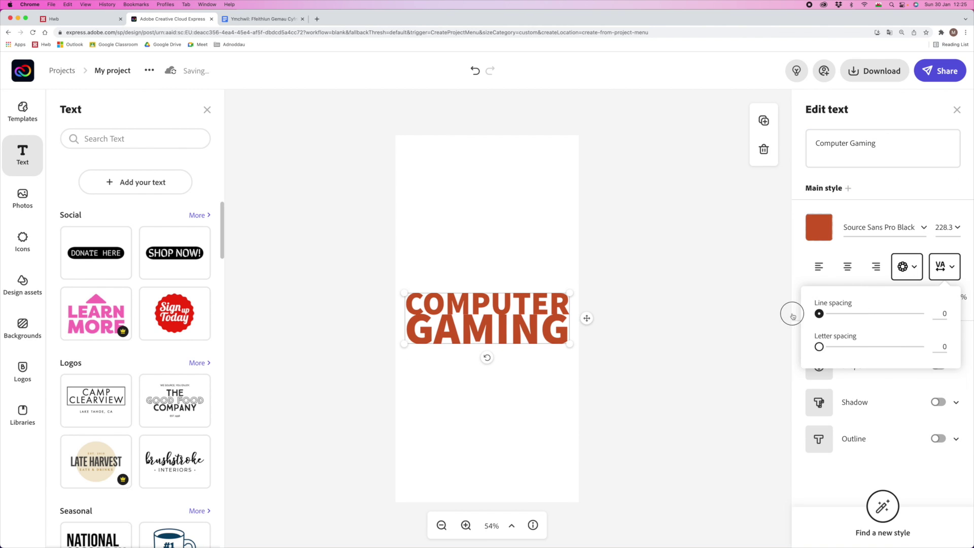
pyautogui.click(480, 216)
pyautogui.moveTo(494, 304); pyautogui.dragTo(494, 156)
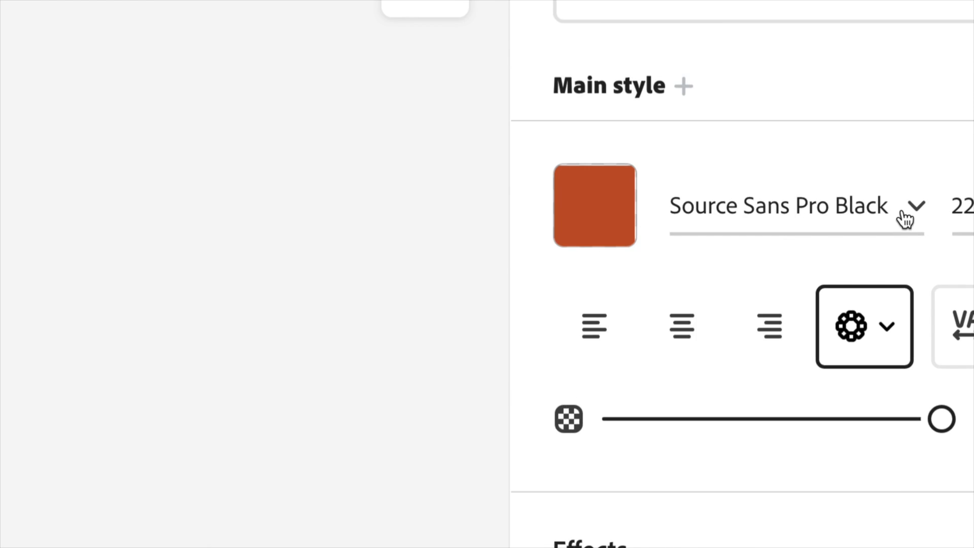
# - Change the title's font to BD Brick 2007 Regular from the Futuristic category
pyautogui.click(920, 228)
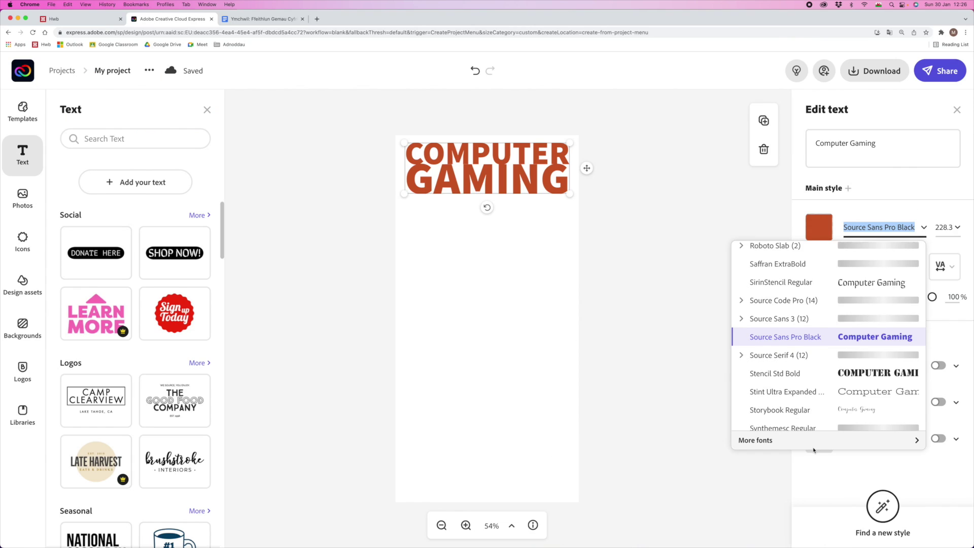
pyautogui.click(930, 441)
pyautogui.scroll(-2, 675, 376)
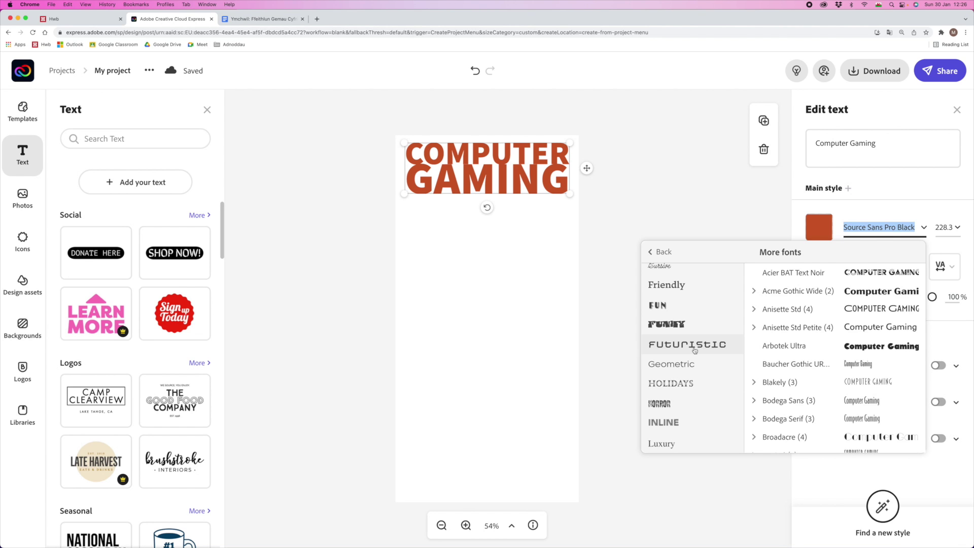
pyautogui.click(688, 343)
pyautogui.scroll(-2, 895, 386)
pyautogui.scroll(-8, 896, 386)
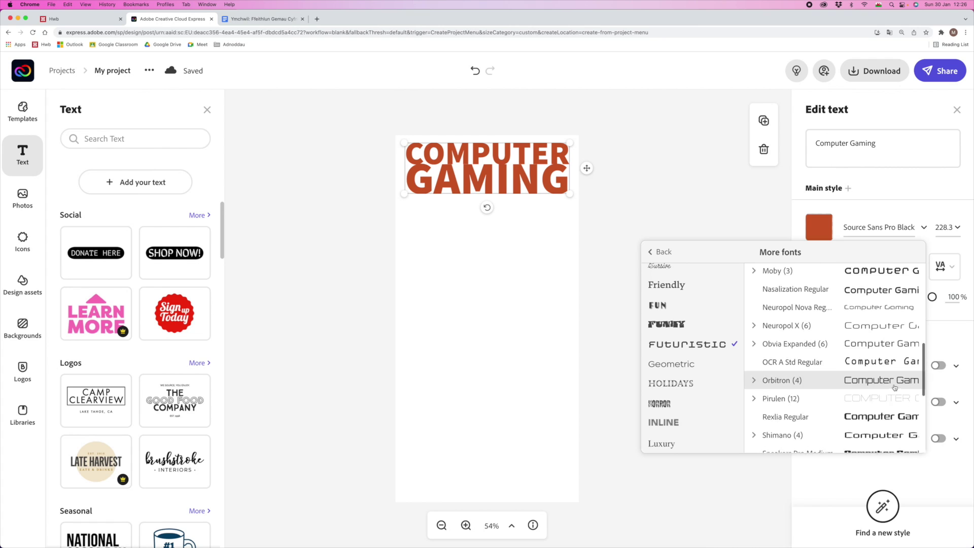
pyautogui.scroll(6, 894, 387)
pyautogui.scroll(5, 894, 387)
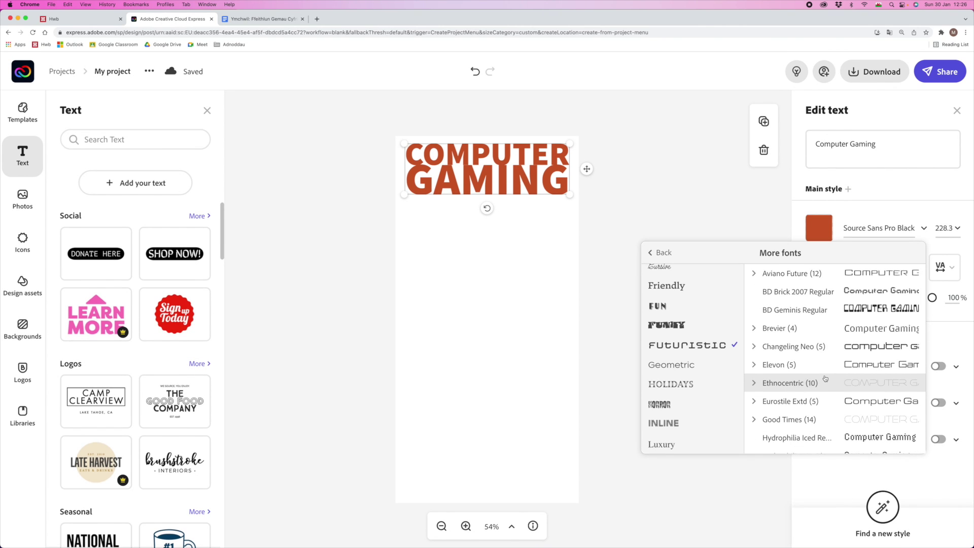
pyautogui.click(812, 285)
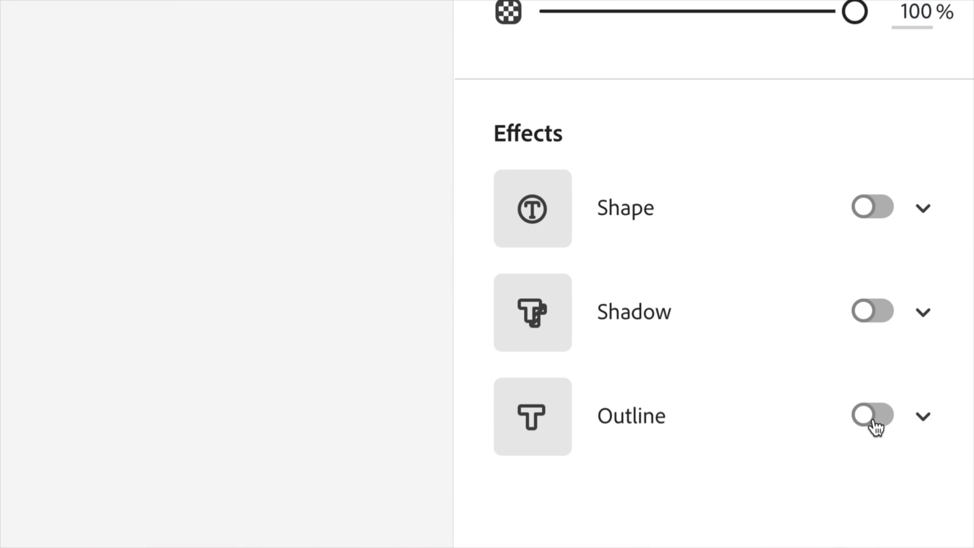
# - Add shadow and outline effects to the title and set the outline colour to the palette's light orange
pyautogui.click(937, 401)
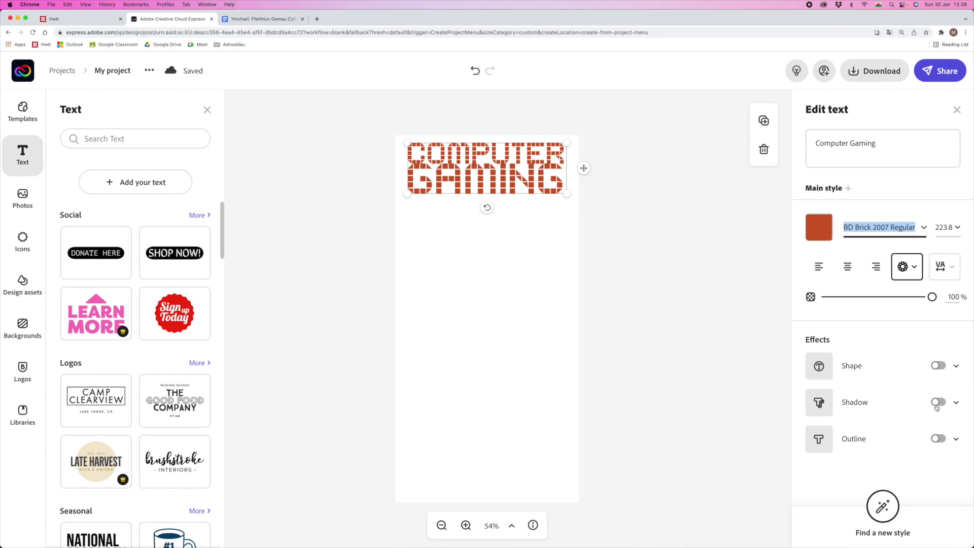
pyautogui.scroll(-2, 946, 461)
pyautogui.scroll(-2, 915, 436)
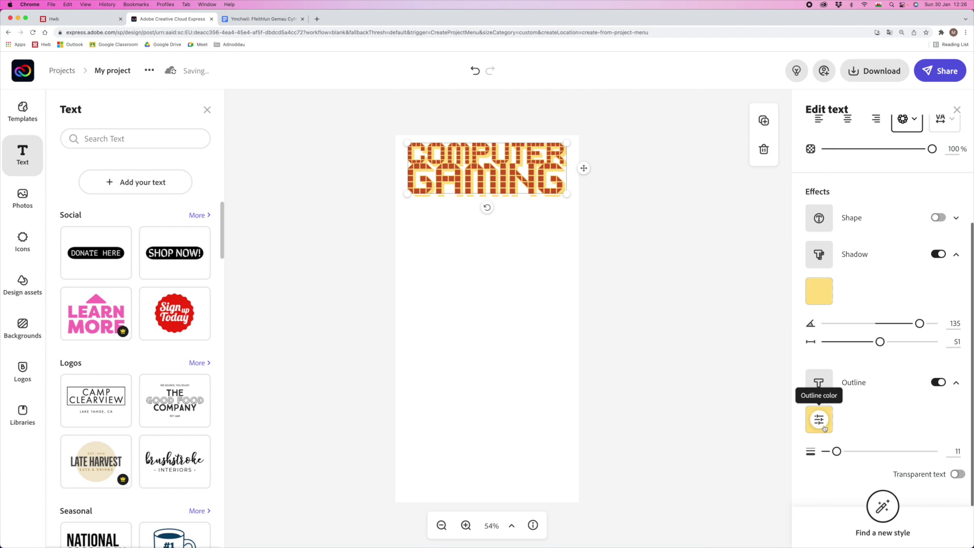
pyautogui.click(828, 412)
pyautogui.click(871, 203)
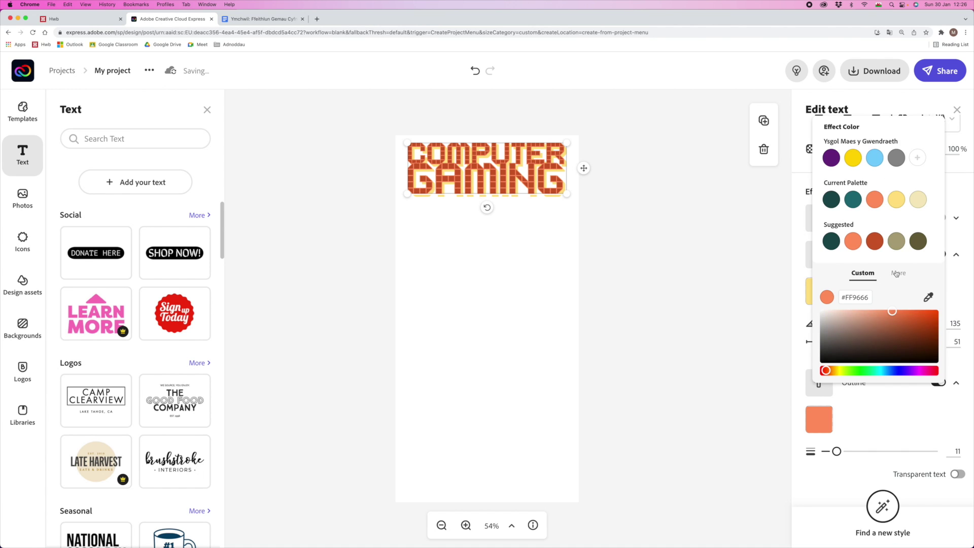
pyautogui.click(761, 249)
# - Try bold colour themes and shuffle the chosen one until it gives a yellow background with a red title
pyautogui.scroll(3, 943, 406)
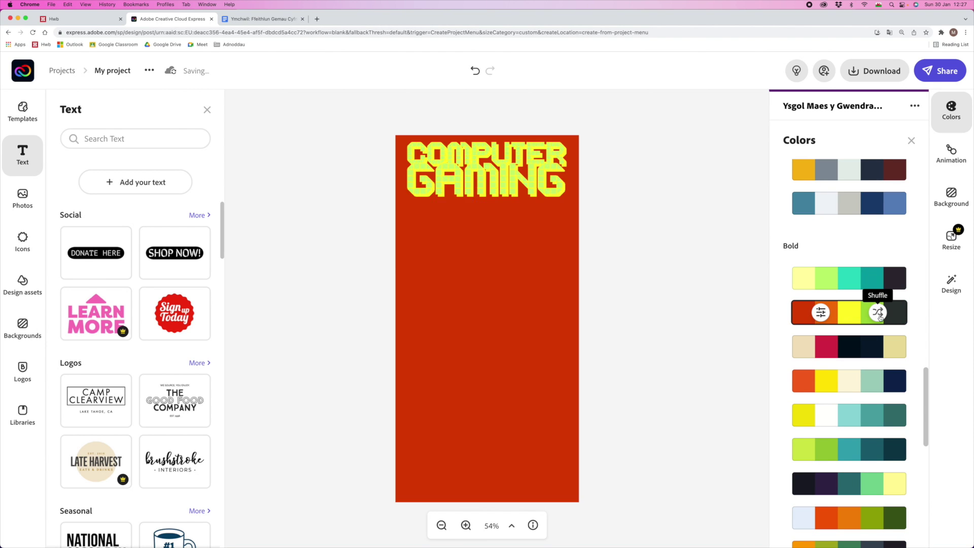
pyautogui.click(879, 414)
pyautogui.click(877, 414)
pyautogui.click(878, 414)
# - Change the title's shadow colour to purple
pyautogui.scroll(-5, 878, 414)
pyautogui.click(877, 322)
pyautogui.click(878, 321)
pyautogui.click(487, 170)
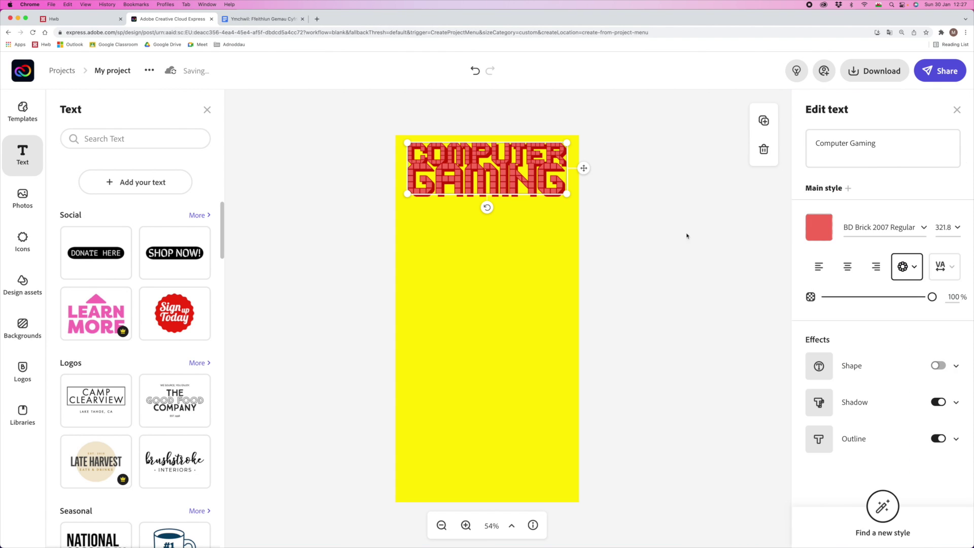
pyautogui.click(955, 402)
pyautogui.scroll(-2, 883, 380)
pyautogui.click(815, 374)
pyautogui.click(647, 179)
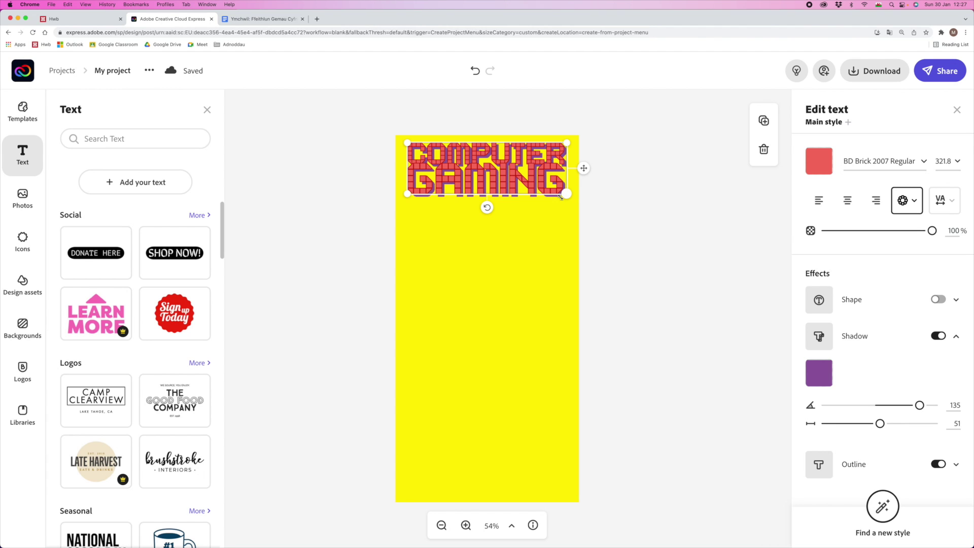
# - Increase the title's line spacing slightly so that its two lines separate
pyautogui.click(943, 200)
pyautogui.moveTo(837, 252); pyautogui.dragTo(845, 247)
pyautogui.click(648, 255)
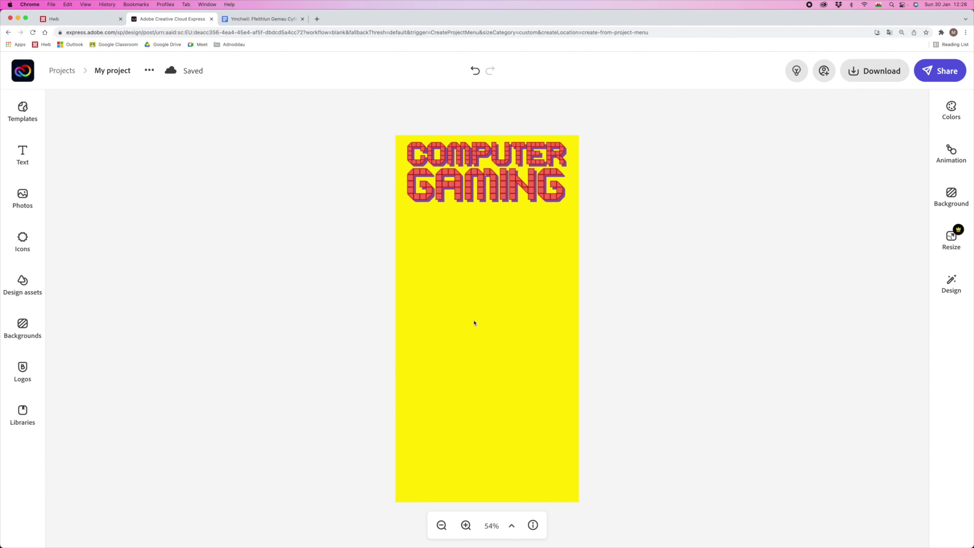
# - Search the icons for "gaming", add the solid game controller and enlarge it to nearly the page width
pyautogui.click(23, 240)
pyautogui.doubleClick(105, 133)
pyautogui.write('gaming')
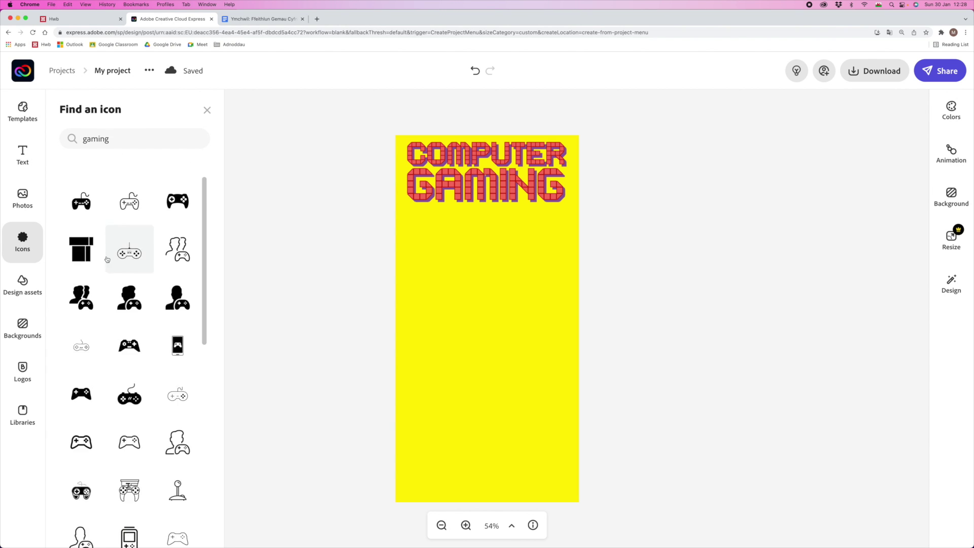
pyautogui.scroll(-10, 129, 330)
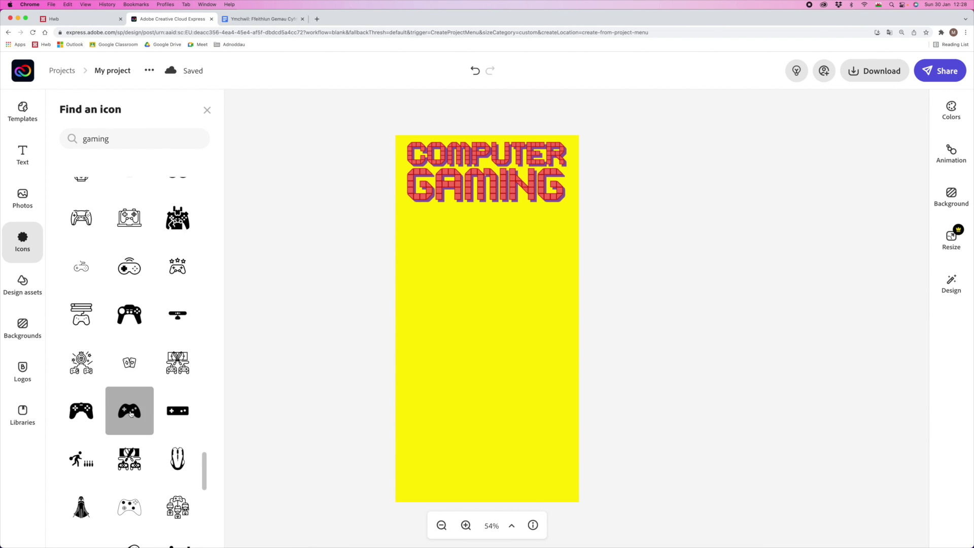
pyautogui.click(129, 410)
pyautogui.click(493, 326)
pyautogui.moveTo(558, 273); pyautogui.dragTo(572, 263)
pyautogui.moveTo(416, 364); pyautogui.dragTo(404, 372)
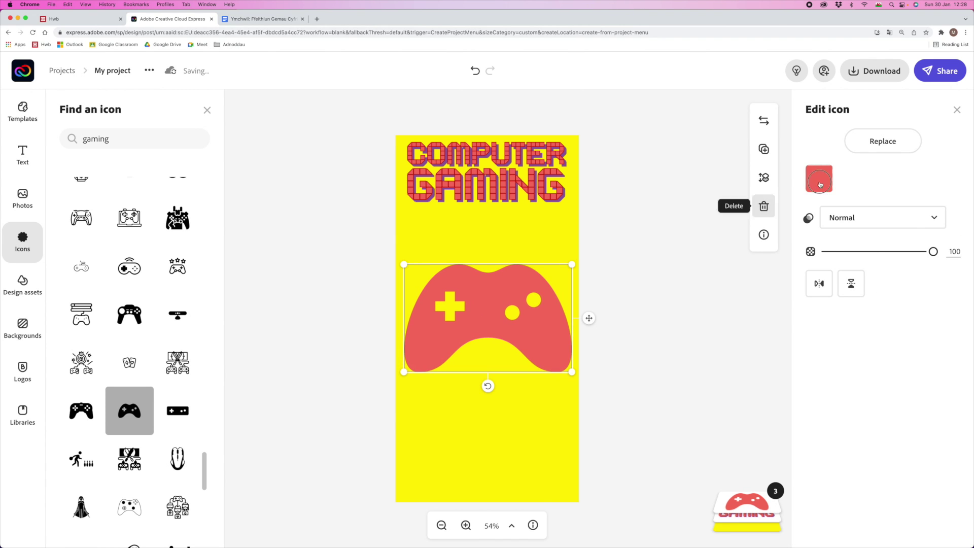
# - Colour the game controller dark purple and move it slightly down the page
pyautogui.click(819, 182)
pyautogui.click(830, 239)
pyautogui.moveTo(502, 318); pyautogui.dragTo(500, 347)
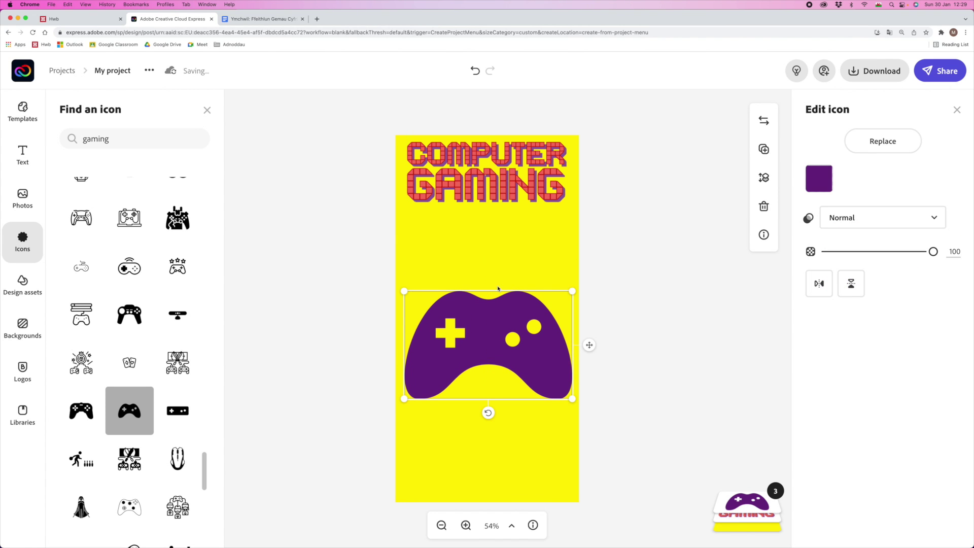
# - Search the icons for "line", add the straight vertical line and colour it dark purple
pyautogui.write('line')
pyautogui.scroll(-4, 85, 374)
pyautogui.click(178, 370)
pyautogui.click(818, 178)
pyautogui.click(832, 238)
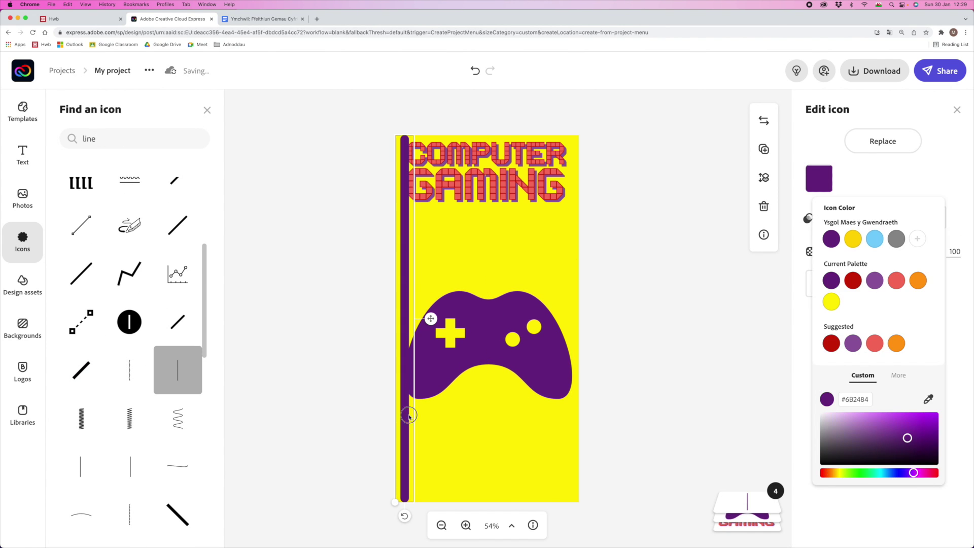
# - Position the vertical line as a cable running from the controller's top centre to the top edge of the page
pyautogui.moveTo(407, 413); pyautogui.dragTo(489, 256)
pyautogui.moveTo(496, 303); pyautogui.dragTo(486, 278)
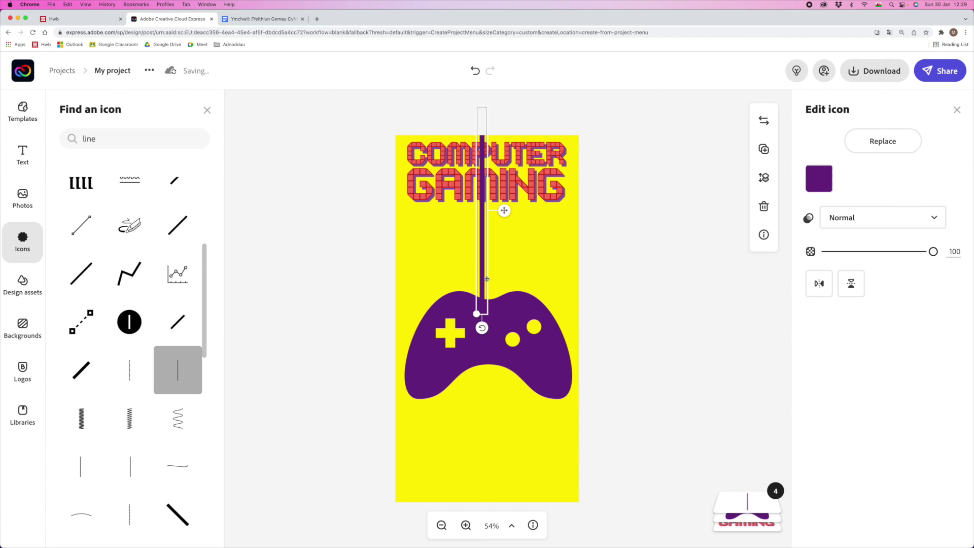
pyautogui.click(651, 279)
# - Bring the "Computer Gaming" title to the front of the layer stack, above the line
pyautogui.click(506, 162)
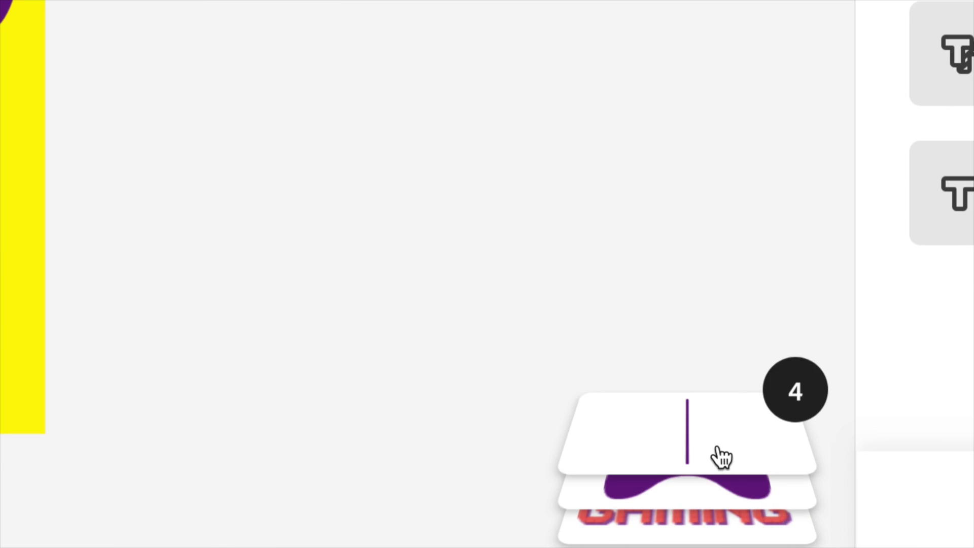
pyautogui.moveTo(756, 505)
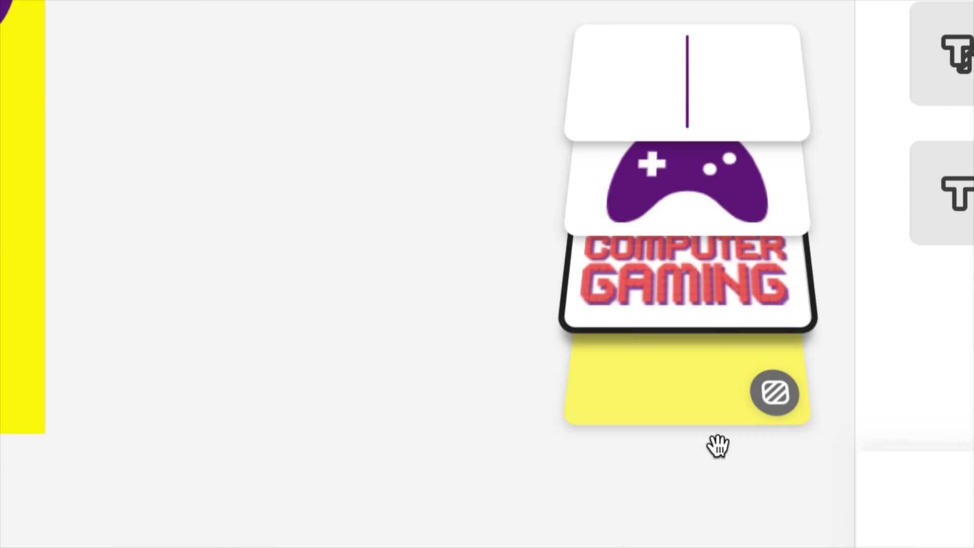
pyautogui.moveTo(749, 466); pyautogui.dragTo(746, 410)
pyautogui.moveTo(681, 83); pyautogui.dragTo(683, 71)
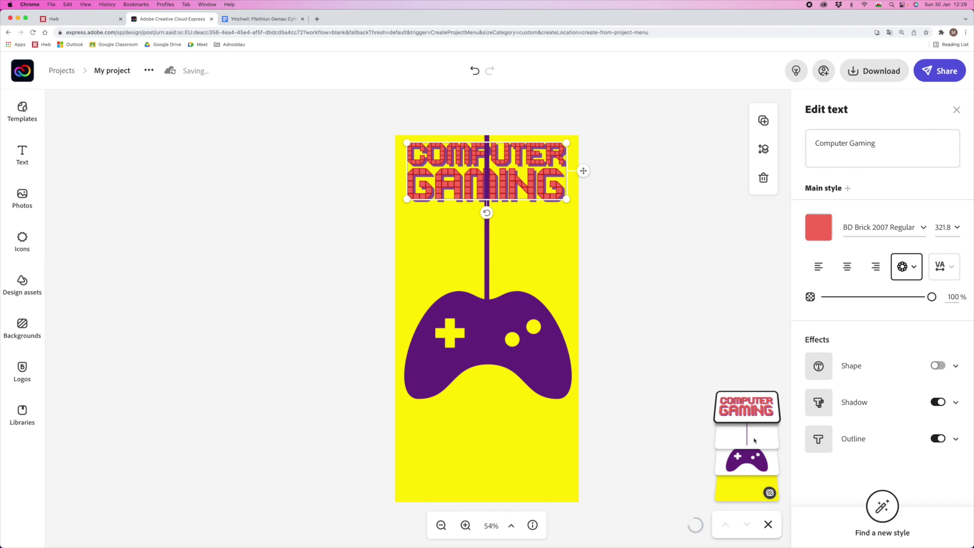
# - Search the icons for "circle", add the solid circle and colour it dark purple
pyautogui.click(22, 240)
pyautogui.write('circle')
pyautogui.press('Return')
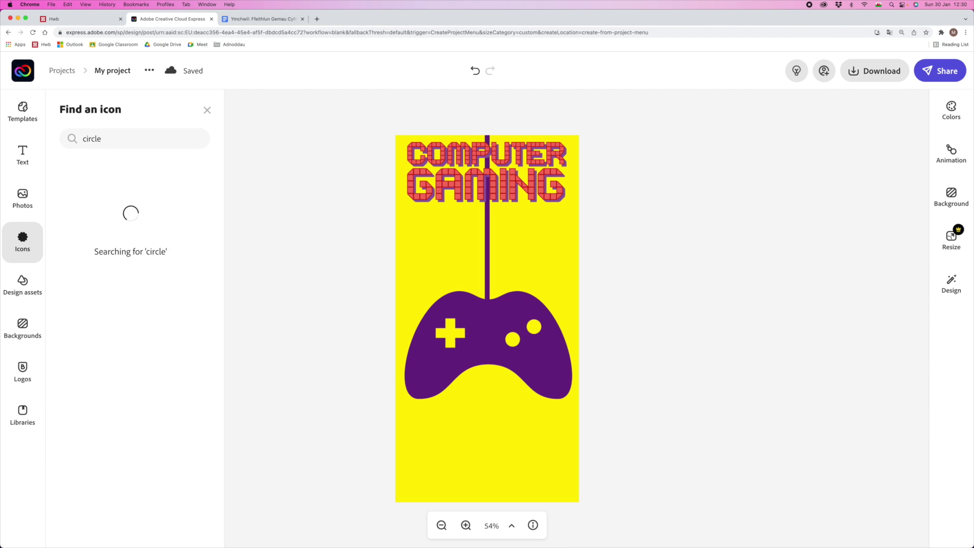
pyautogui.click(133, 241)
pyautogui.click(819, 177)
pyautogui.click(830, 239)
# - Cover the controller's cross-shaped cut-out with the circle and its round button holes with a duplicate of it
pyautogui.moveTo(536, 498); pyautogui.dragTo(450, 333)
pyautogui.moveTo(461, 422); pyautogui.dragTo(528, 331)
pyautogui.click(764, 149)
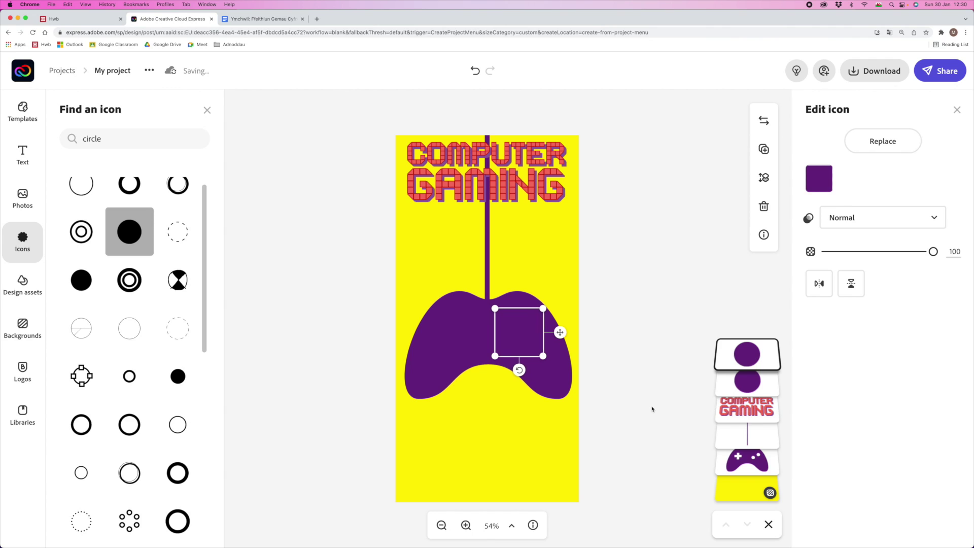
pyautogui.click(662, 287)
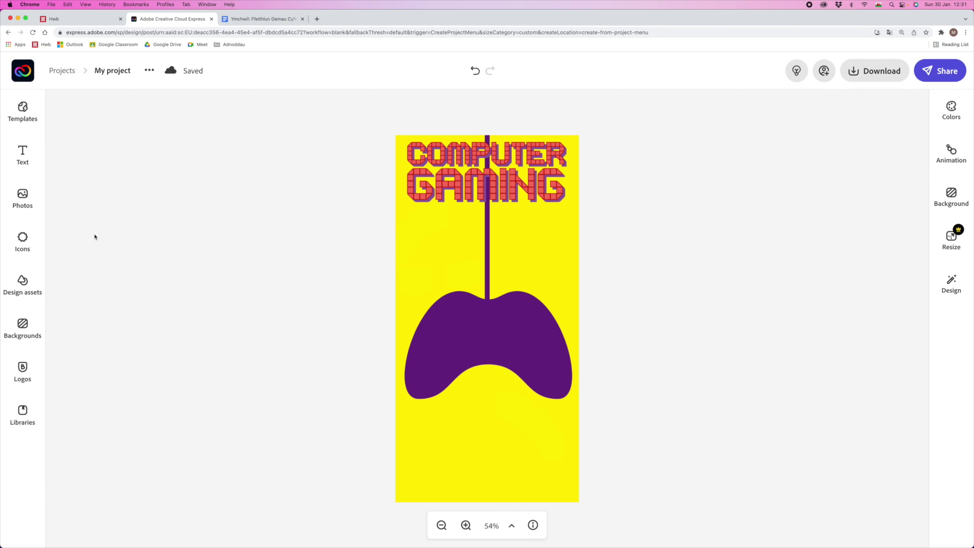
# - Search the icons for "badge" and browse the badge shapes
pyautogui.click(22, 241)
pyautogui.doubleClick(110, 138)
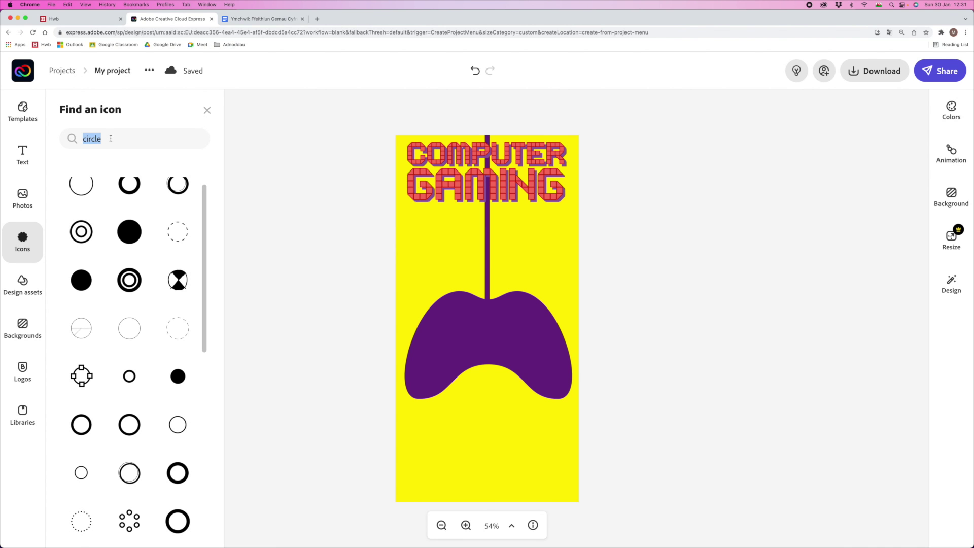
pyautogui.write('badge')
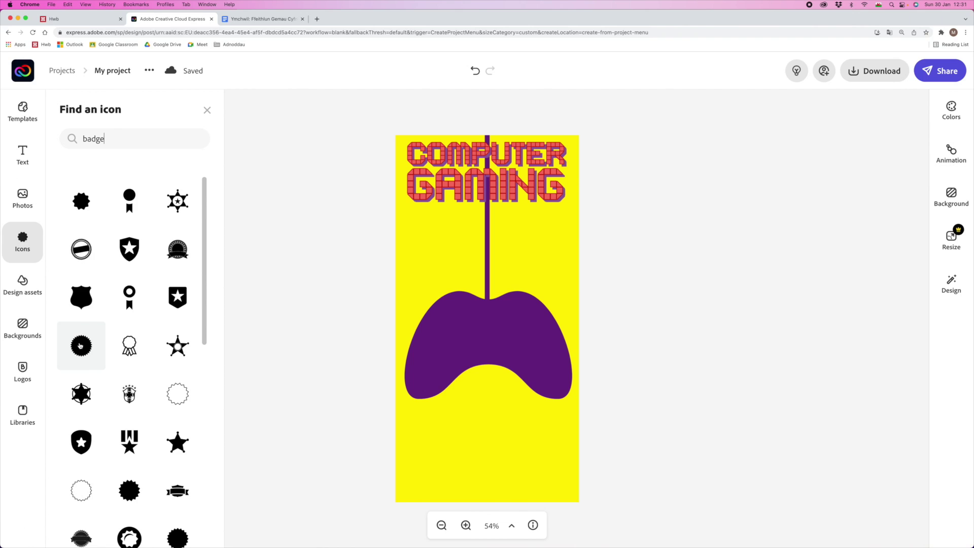
pyautogui.scroll(-5, 119, 385)
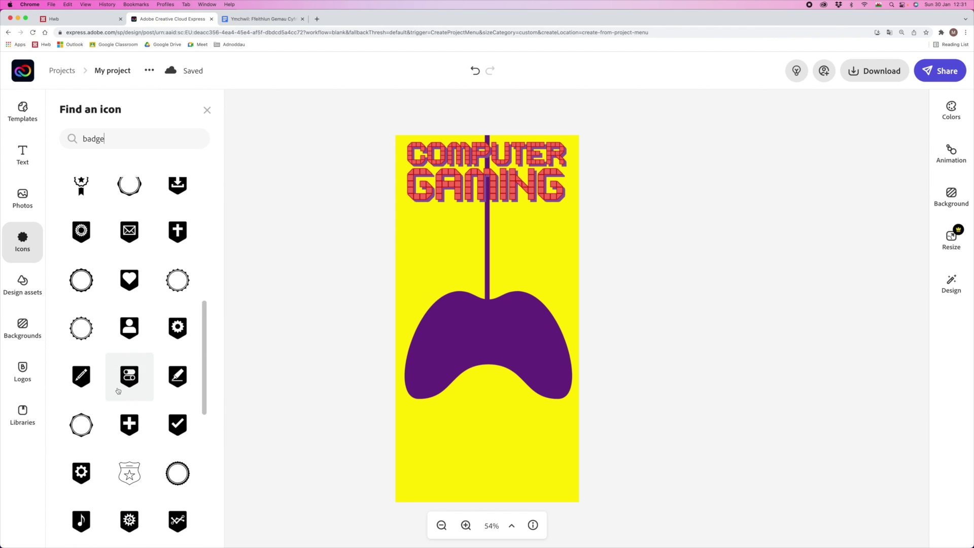
# - Add the pink and the purple overlapping-circle graphics from the geometric "Round Shapes in Color" design elements
pyautogui.click(21, 279)
pyautogui.scroll(-10, 134, 304)
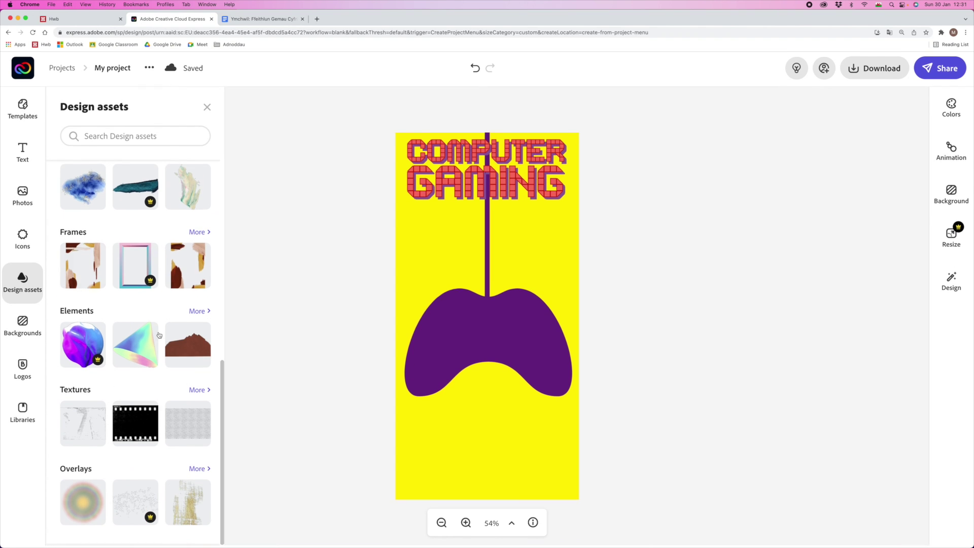
pyautogui.click(198, 316)
pyautogui.scroll(-20, 103, 276)
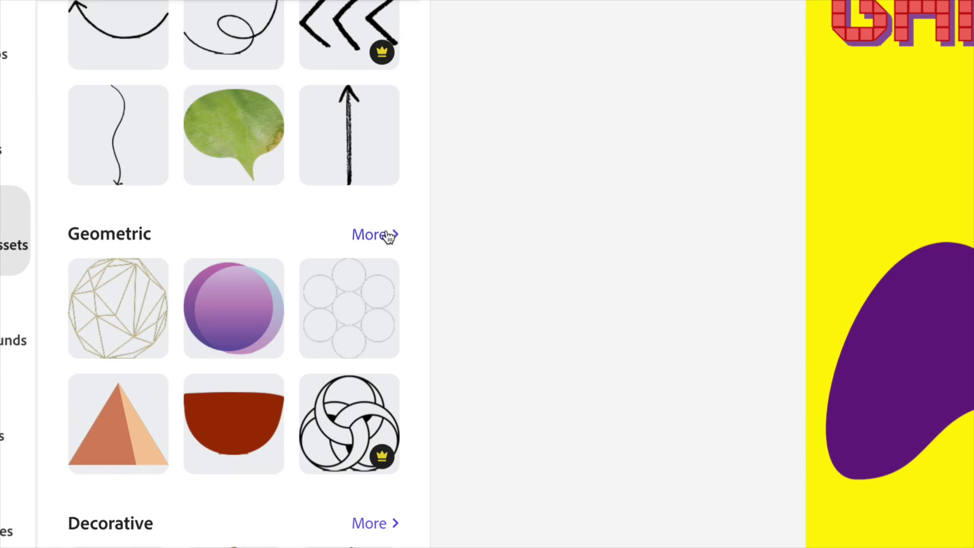
pyautogui.click(200, 287)
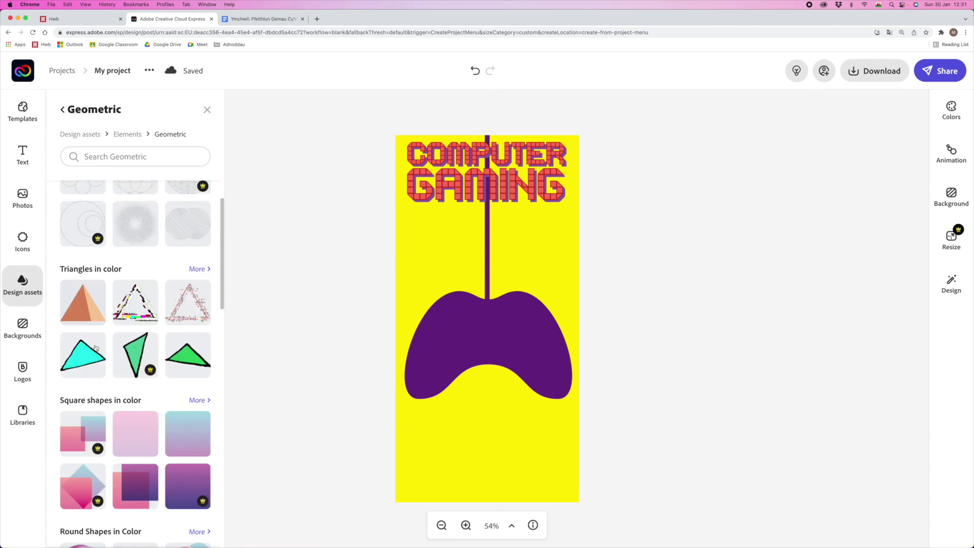
pyautogui.scroll(-5, 198, 313)
pyautogui.click(198, 313)
pyautogui.click(136, 231)
pyautogui.click(83, 282)
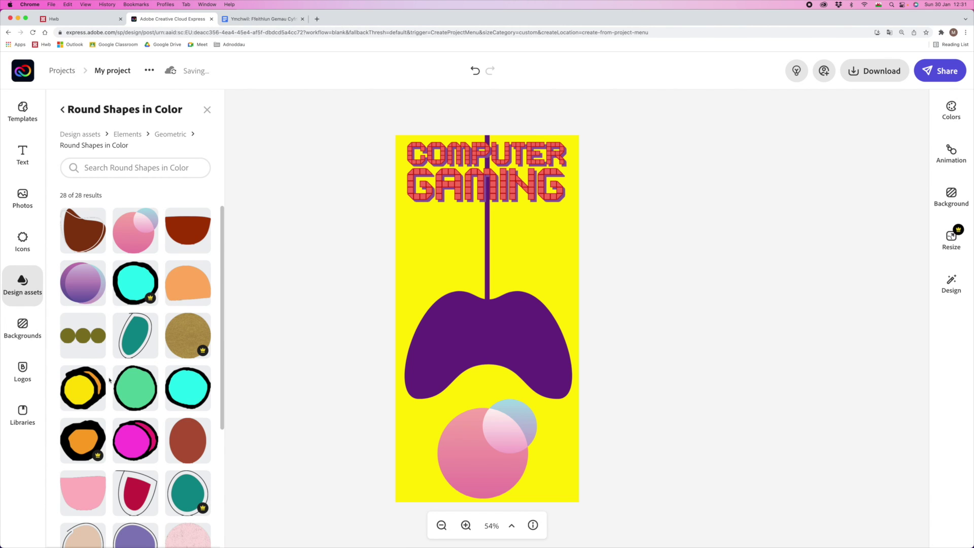
pyautogui.scroll(-3, 109, 382)
pyautogui.click(207, 109)
# - Place the purple circles to the right of the cable above the controller, and the horizontally flipped pink circles to its left
pyautogui.moveTo(491, 259); pyautogui.dragTo(545, 256)
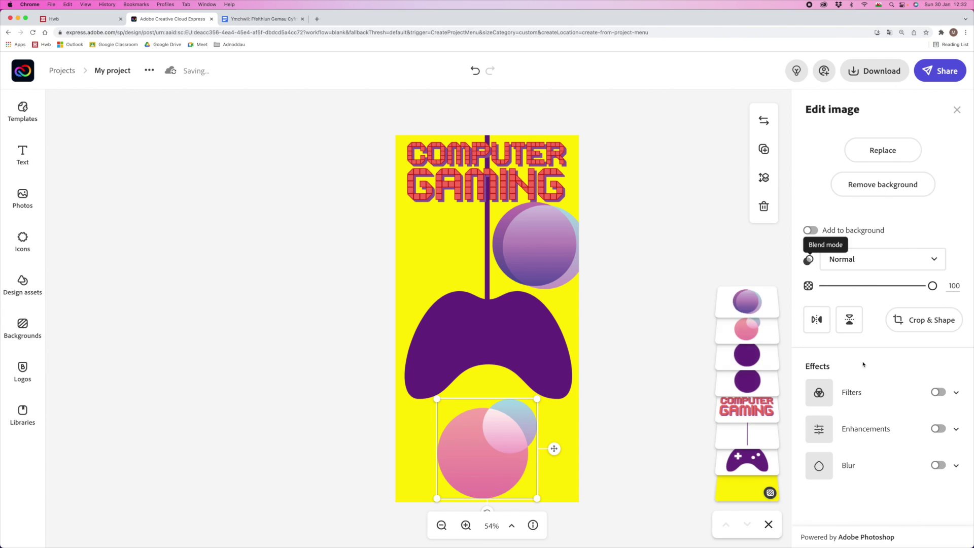
pyautogui.click(816, 319)
pyautogui.moveTo(502, 448); pyautogui.dragTo(431, 254)
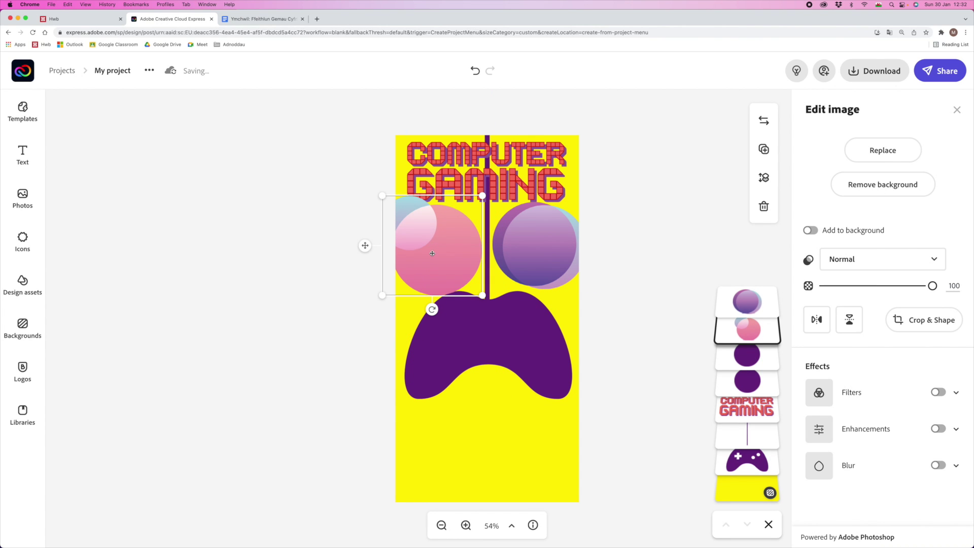
# - Duplicate both circle graphics, placing the purple copy in the page's lower-left corner and an enlarged pink copy at the lower right
pyautogui.moveTo(547, 256); pyautogui.dragTo(377, 487)
pyautogui.click(763, 150)
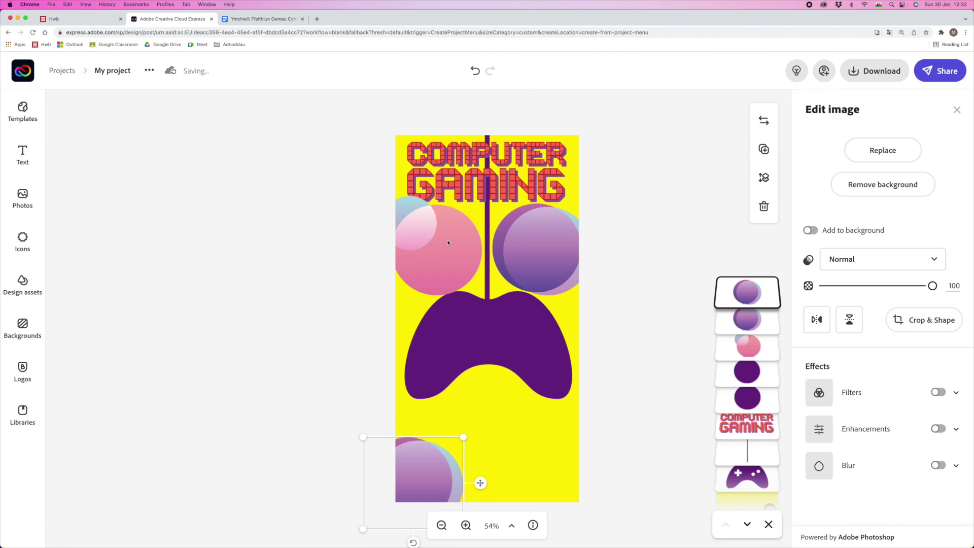
pyautogui.click(447, 242)
pyautogui.click(763, 149)
pyautogui.moveTo(448, 256); pyautogui.dragTo(532, 441)
pyautogui.moveTo(572, 485); pyautogui.dragTo(583, 500)
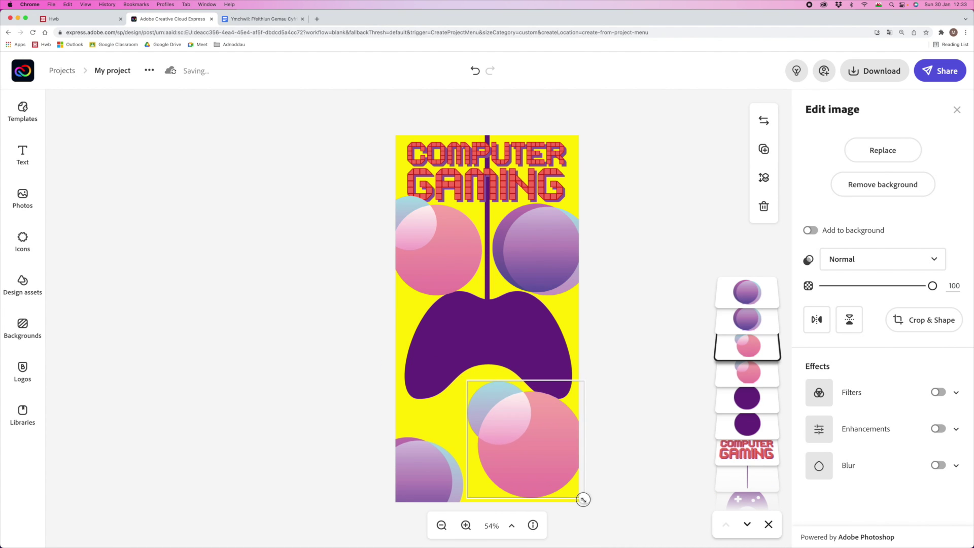
# - Apply a Duotone filter to the upper-left circles with dark purple shadows and coral red (#F77261) highlights
pyautogui.click(777, 525)
pyautogui.click(437, 245)
pyautogui.click(938, 392)
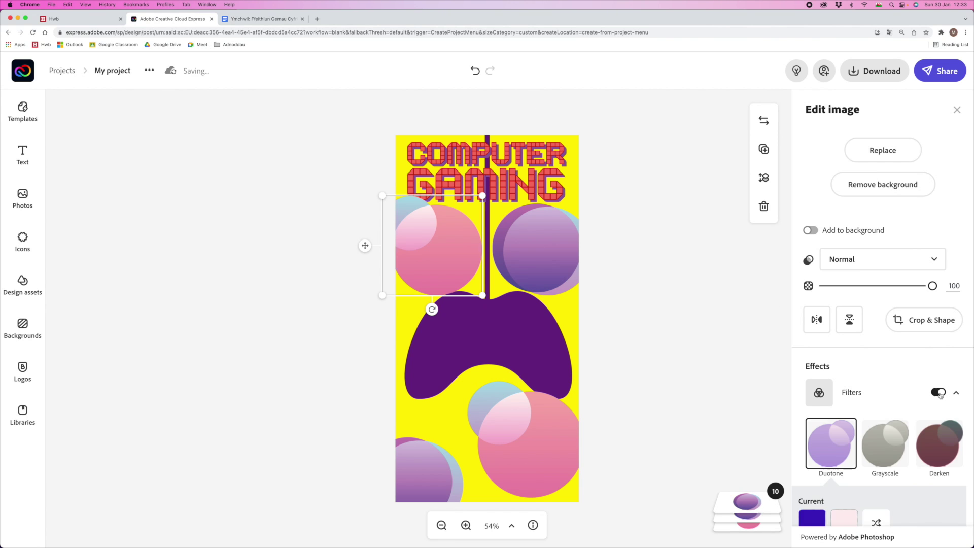
pyautogui.scroll(-5, 888, 385)
pyautogui.click(812, 303)
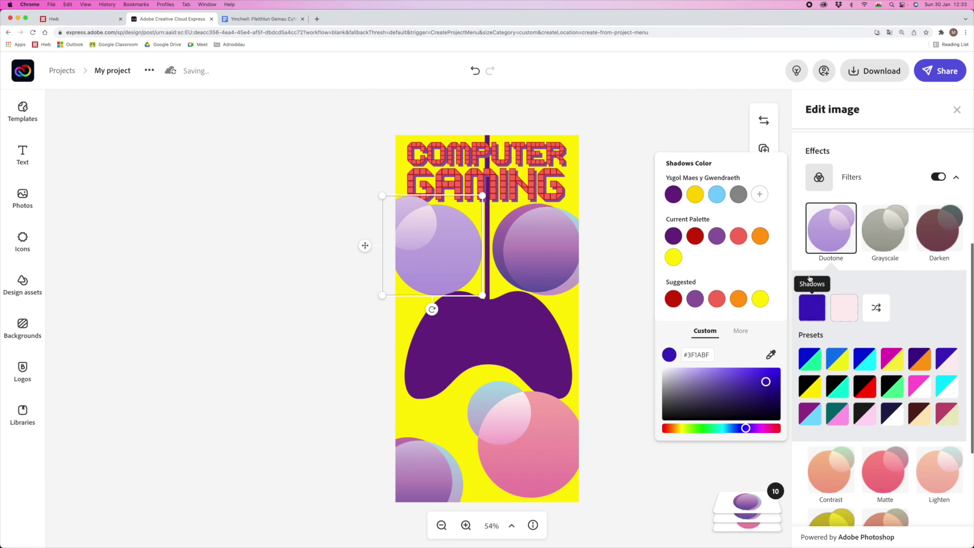
pyautogui.click(671, 239)
pyautogui.click(843, 307)
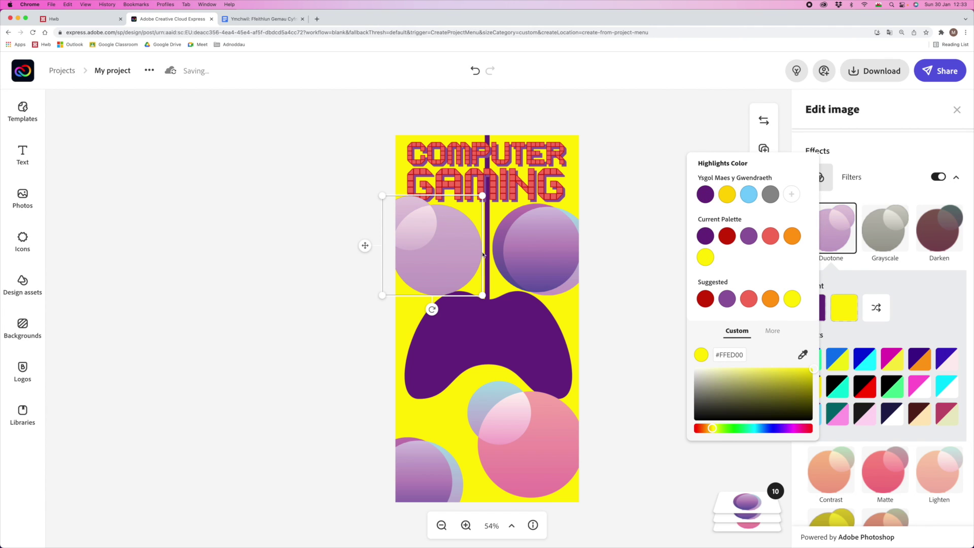
pyautogui.click(786, 238)
pyautogui.click(769, 236)
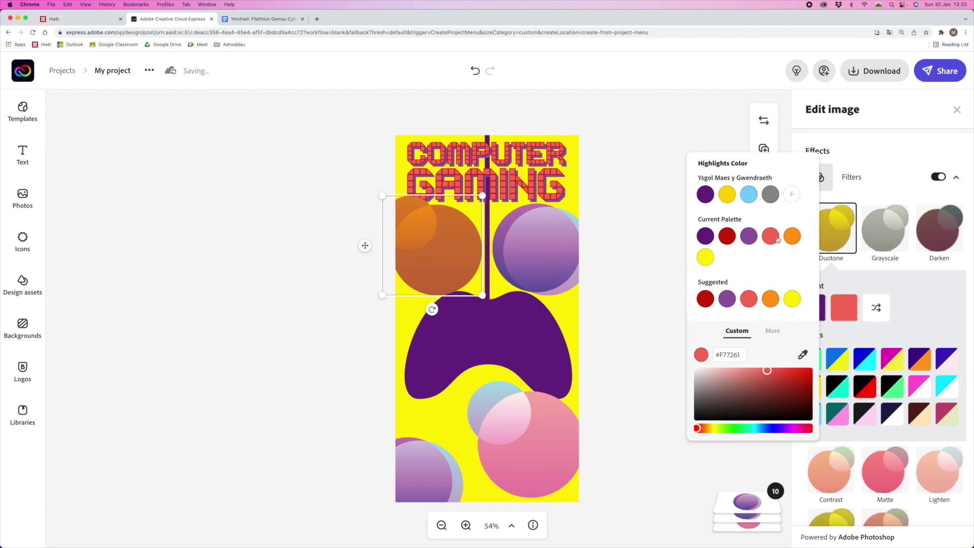
# - Recolour the remaining circle graphics with Duotone filters: purple at the upper right, green at the lower right, purple and light blue at the lower left
pyautogui.click(566, 250)
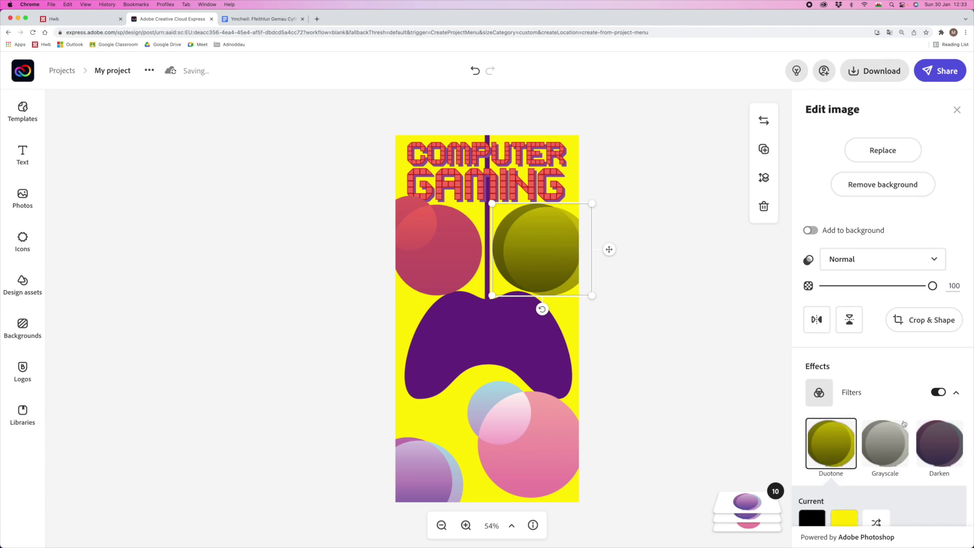
pyautogui.click(748, 269)
pyautogui.click(528, 444)
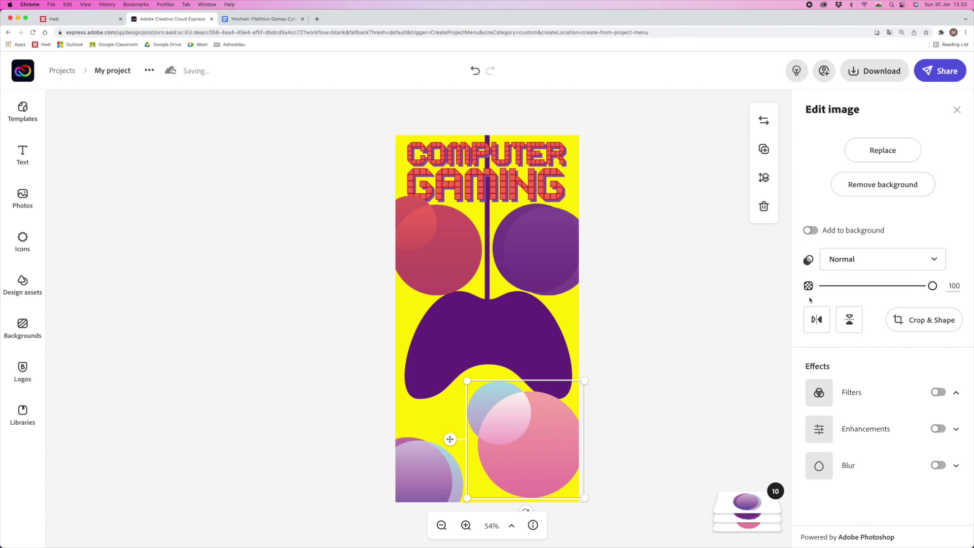
pyautogui.click(937, 392)
pyautogui.click(424, 471)
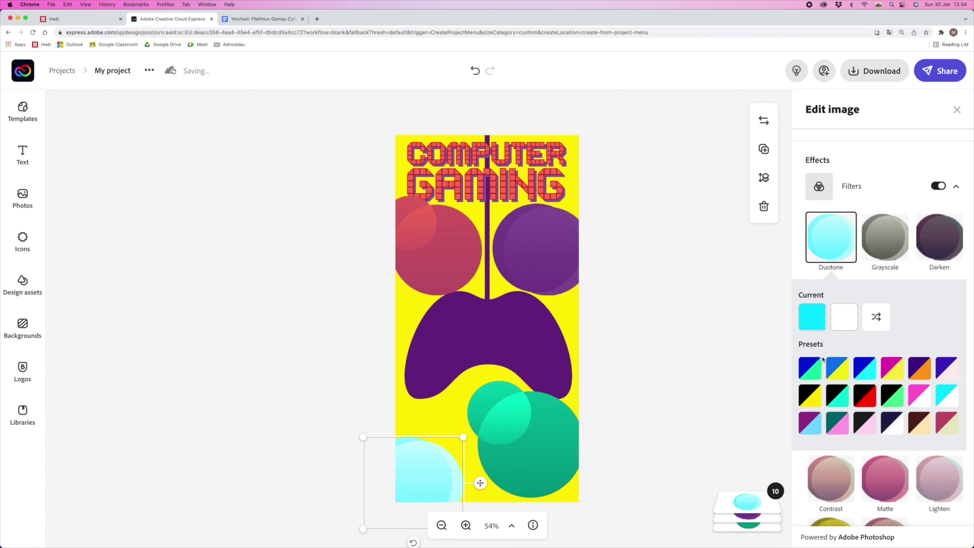
pyautogui.click(802, 421)
# - Move the title and the controller above all the circle graphics in the layer stack
pyautogui.click(745, 504)
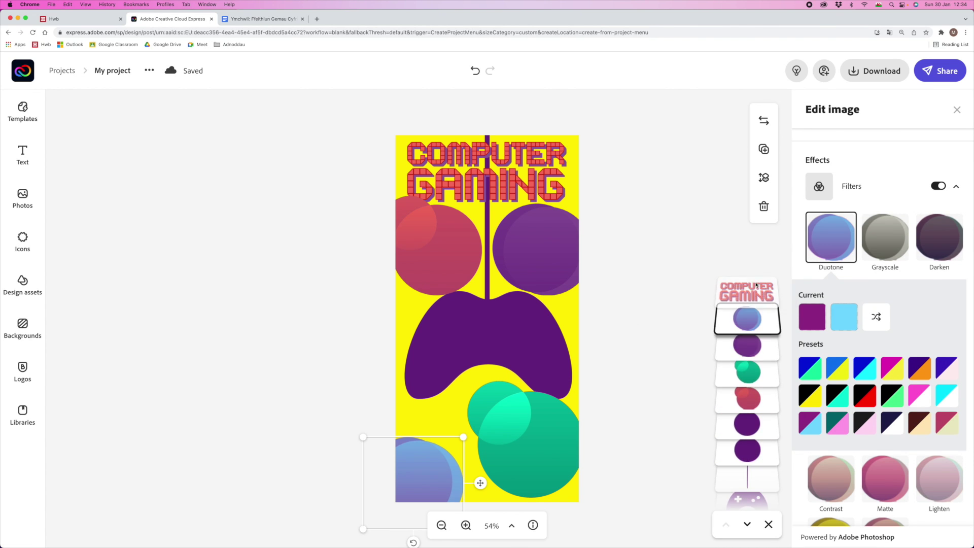
pyautogui.scroll(-2, 743, 408)
pyautogui.moveTo(740, 459); pyautogui.dragTo(749, 286)
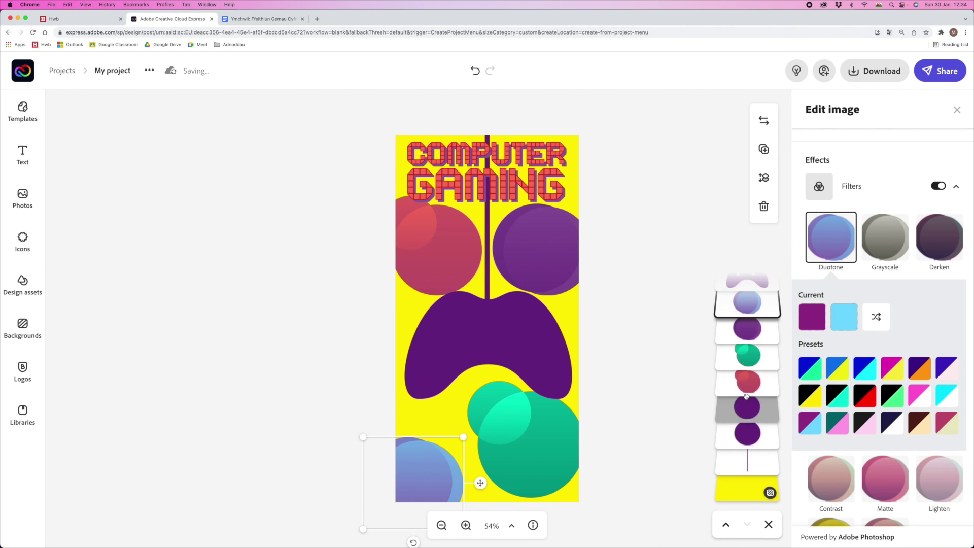
pyautogui.click(769, 525)
pyautogui.click(625, 257)
# - Search the icons for "world", add the solid world map and centre it on the controller
pyautogui.click(22, 240)
pyautogui.click(111, 140)
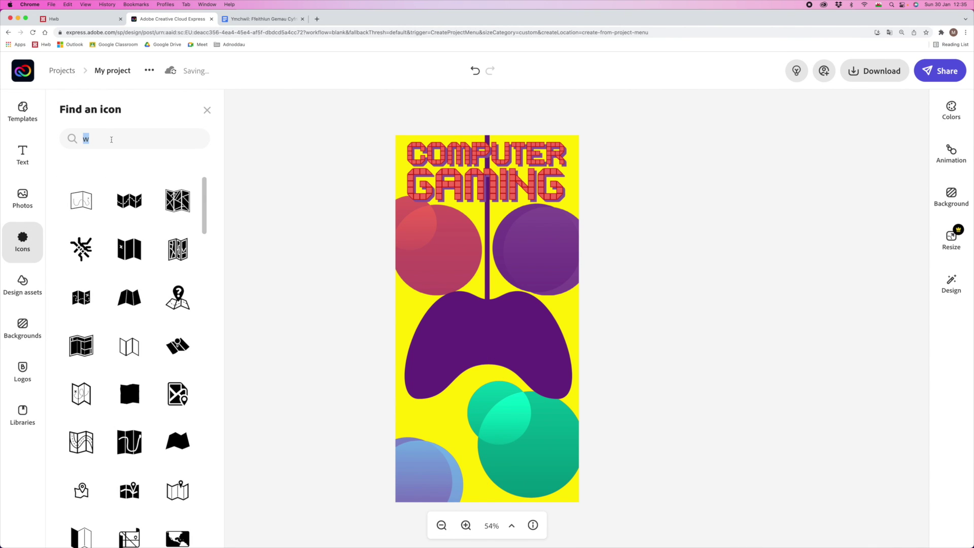
pyautogui.write('world')
pyautogui.press('Return')
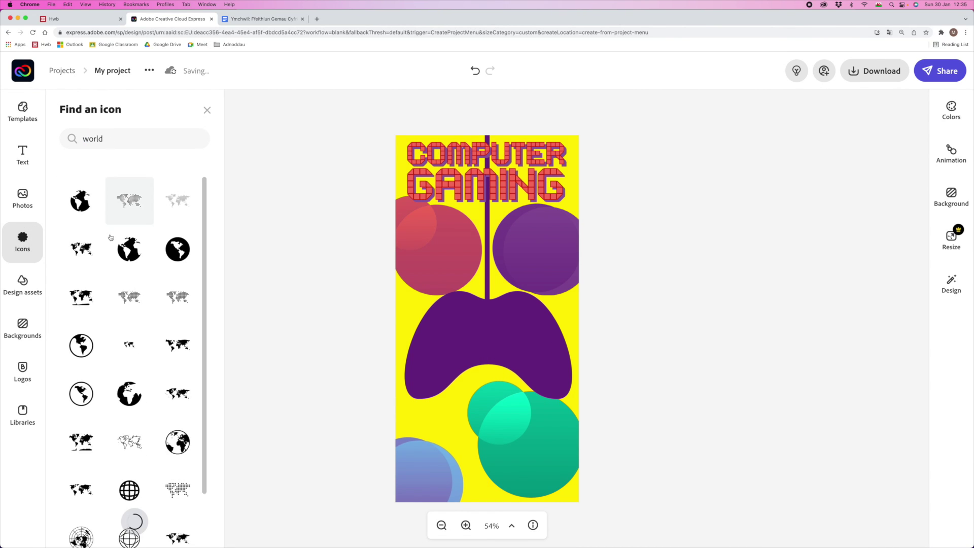
pyautogui.click(181, 347)
pyautogui.moveTo(506, 417); pyautogui.dragTo(531, 324)
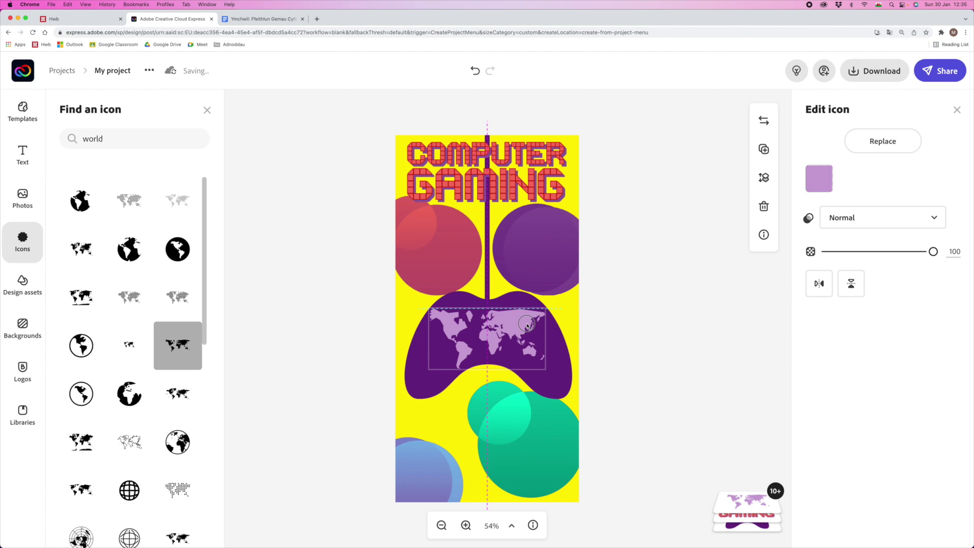
# - Colour the world map yellow (#FFED00) and deselect it
pyautogui.click(818, 178)
pyautogui.click(838, 306)
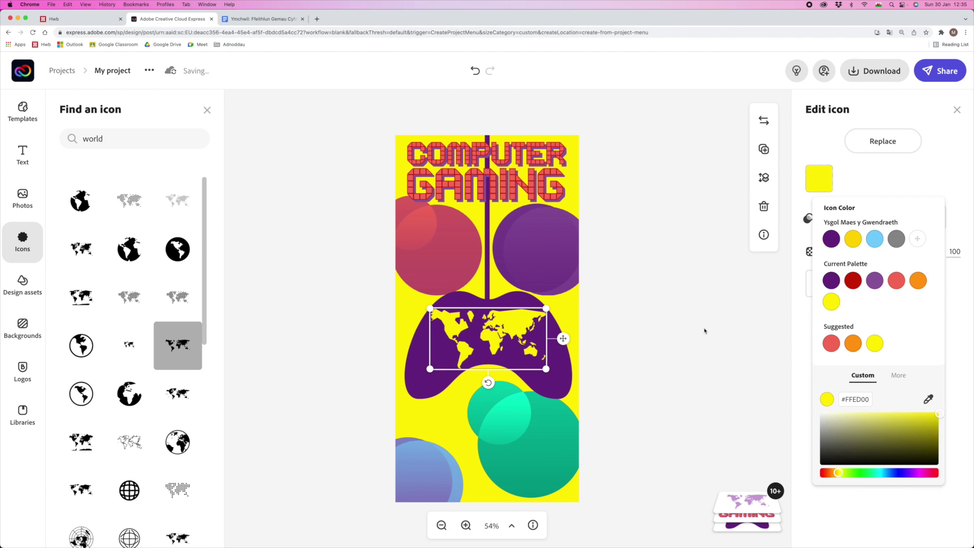
pyautogui.click(738, 398)
pyautogui.click(272, 271)
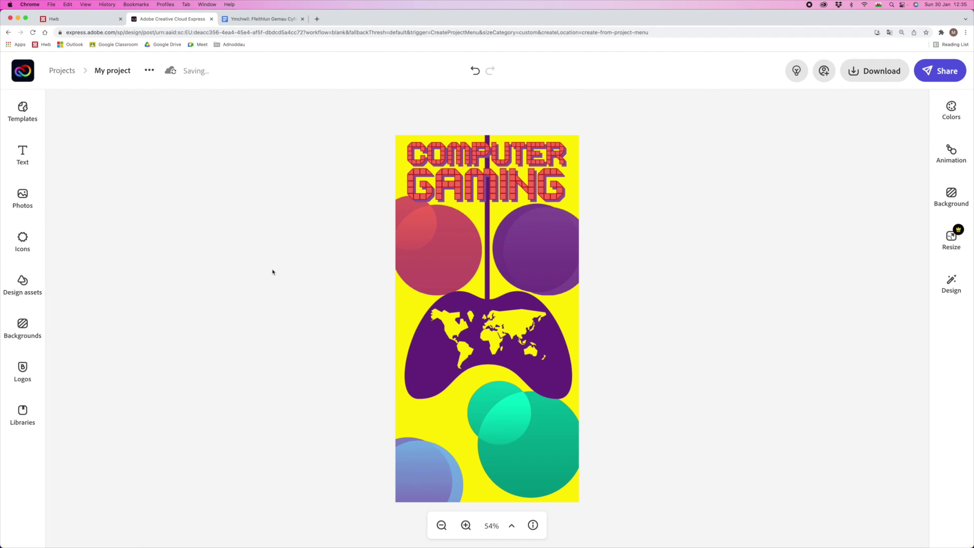
# - Search the icons for "dollar" and place the stack of banknotes icon on the upper-left red circles
pyautogui.click(458, 216)
pyautogui.click(14, 241)
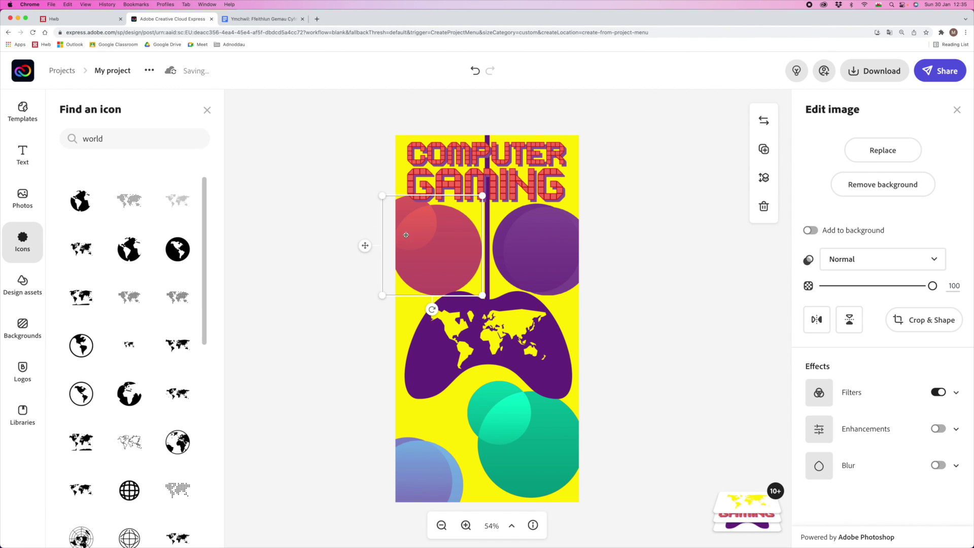
pyautogui.write('dollar')
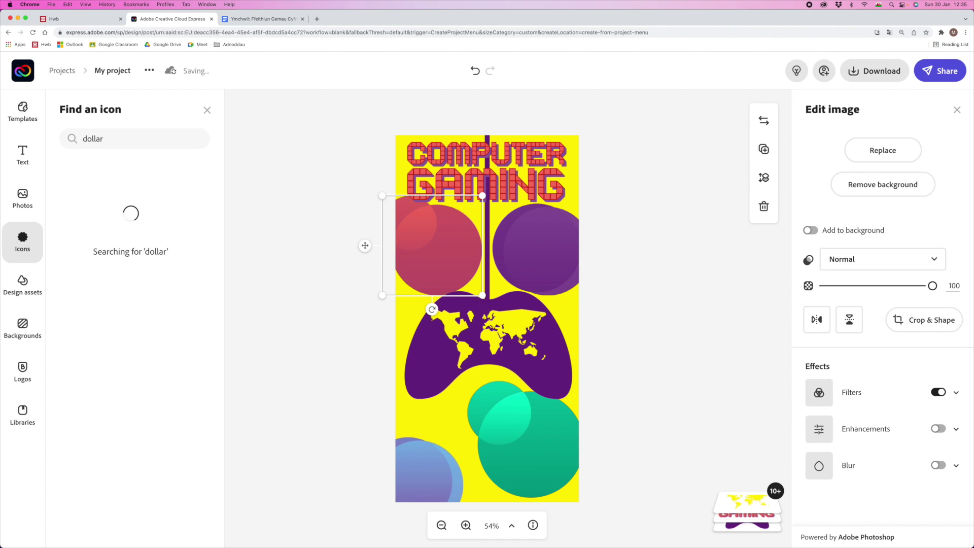
pyautogui.scroll(-10, 119, 375)
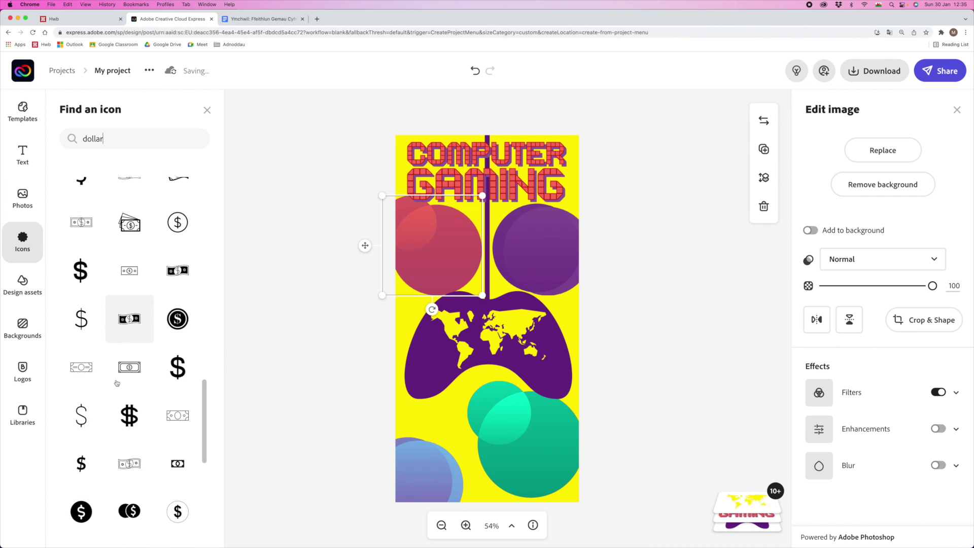
pyautogui.moveTo(482, 330); pyautogui.dragTo(442, 247)
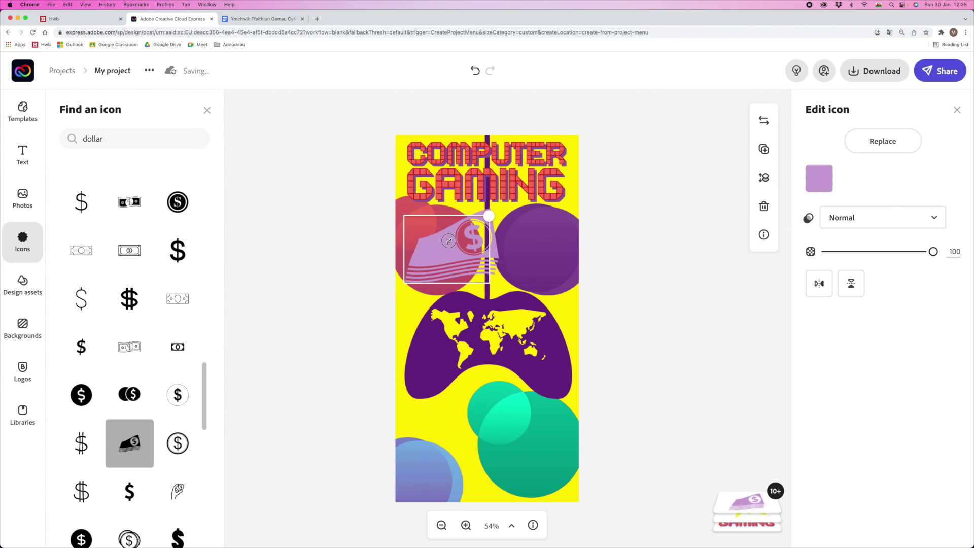
# - Shrink the banknotes icon within the lower part of the red circle and colour it white (#FFFFFF)
pyautogui.moveTo(498, 211); pyautogui.dragTo(454, 283)
pyautogui.click(818, 177)
pyautogui.moveTo(837, 423); pyautogui.dragTo(804, 406)
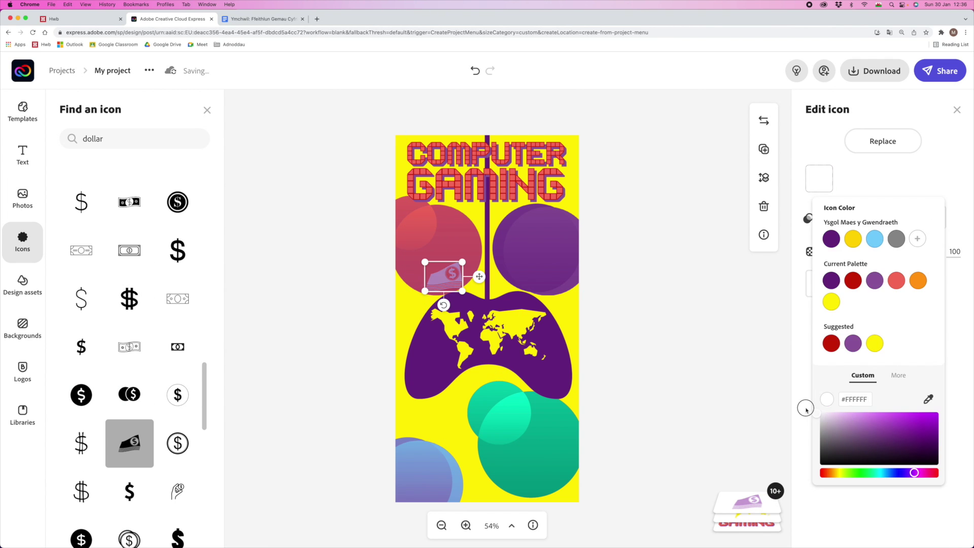
# - Search the icons for "phone", add the smartphone in white and place it, scaled down, over the upper-right purple circles
pyautogui.doubleClick(111, 138)
pyautogui.write('phone')
pyautogui.scroll(-5, 130, 304)
pyautogui.click(81, 322)
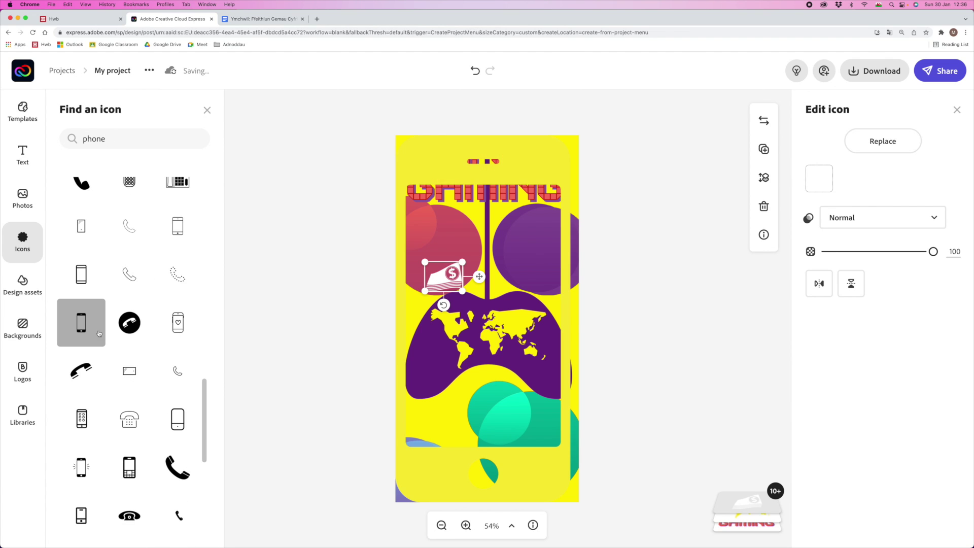
pyautogui.click(818, 178)
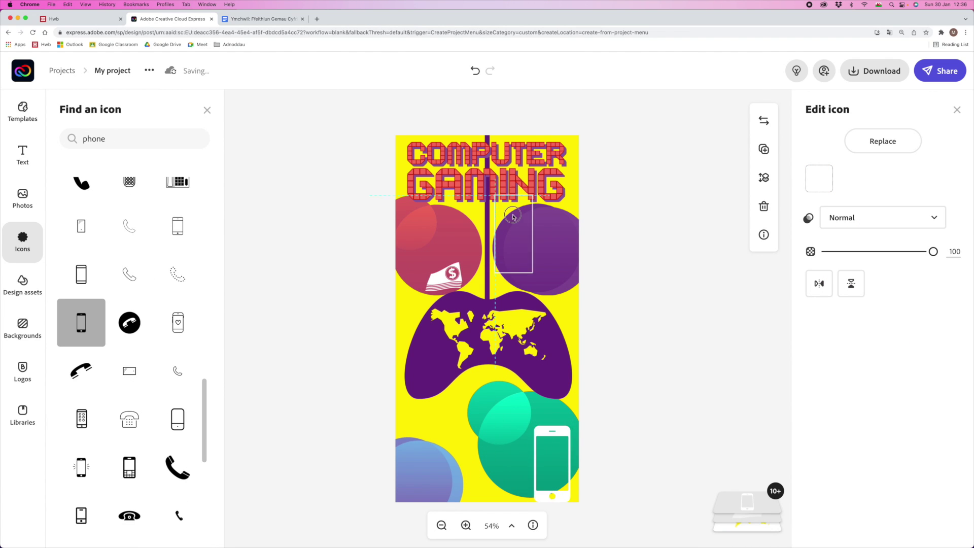
# - Search the icons for "stopwatch", add the solid stopwatch and place it on the smaller green circle
pyautogui.doubleClick(114, 137)
pyautogui.write('stopwatch')
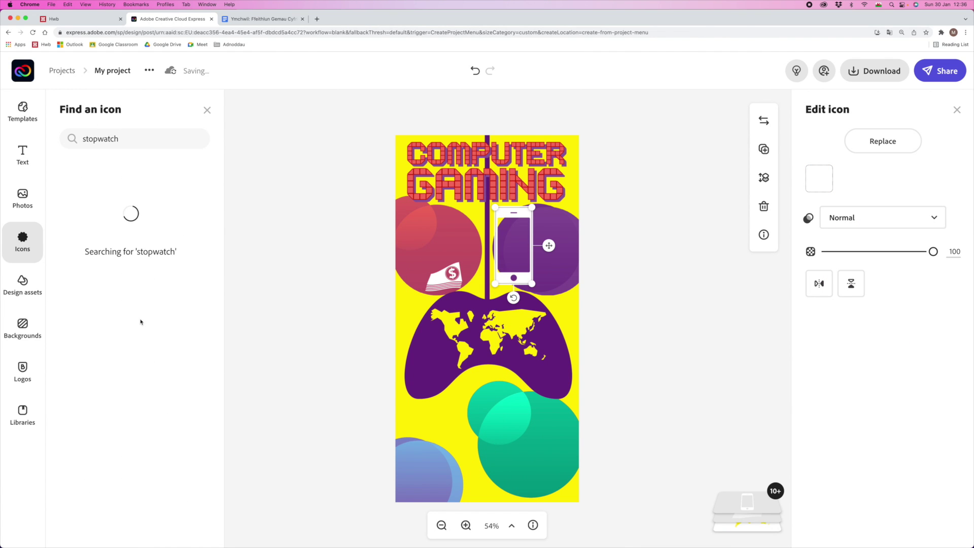
pyautogui.click(130, 297)
pyautogui.moveTo(452, 433); pyautogui.dragTo(503, 411)
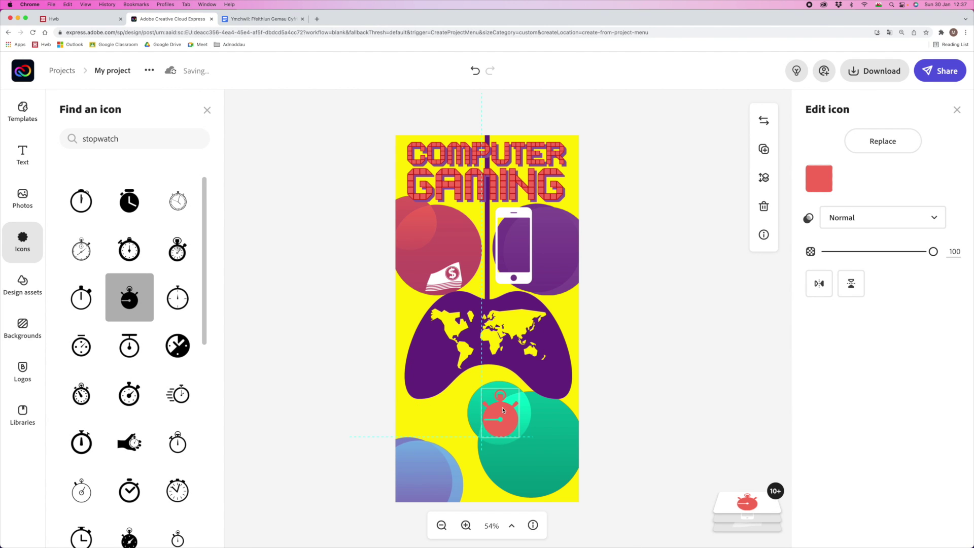
# - Colour the stopwatch dark purple and expand the layer stack
pyautogui.click(819, 178)
pyautogui.click(830, 238)
pyautogui.click(747, 502)
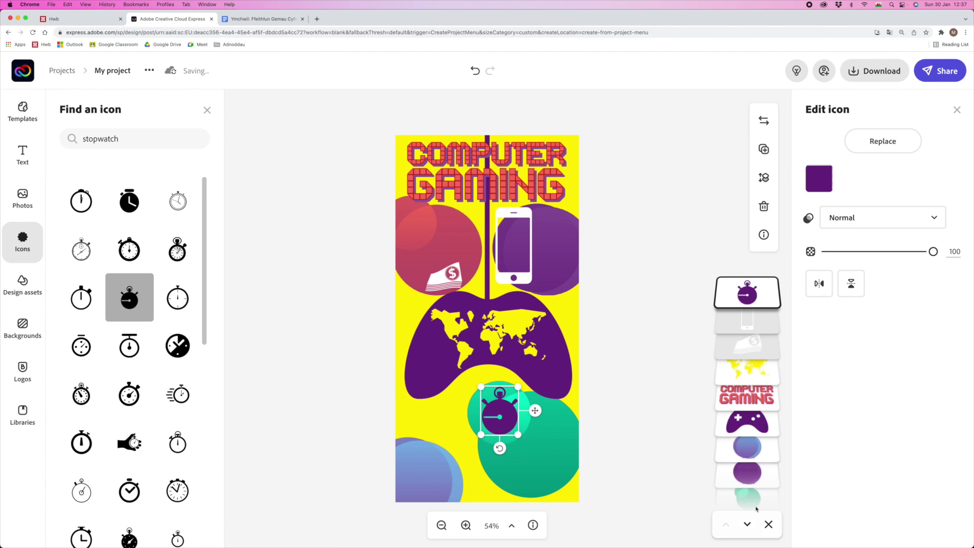
# - Add a solid dark purple circle and move its layer directly beneath the stopwatch
pyautogui.click(754, 409)
pyautogui.click(764, 149)
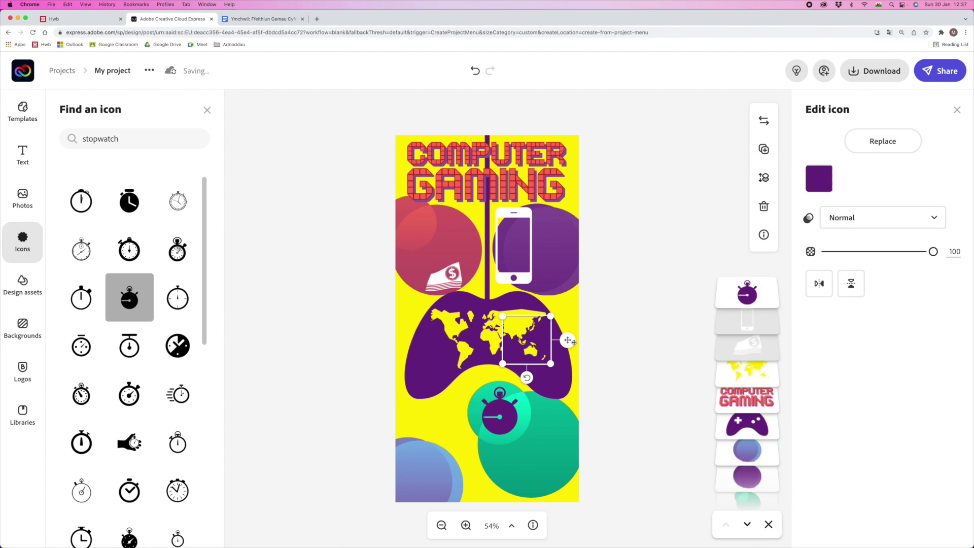
pyautogui.moveTo(568, 340); pyautogui.dragTo(567, 407)
pyautogui.moveTo(754, 384); pyautogui.dragTo(745, 317)
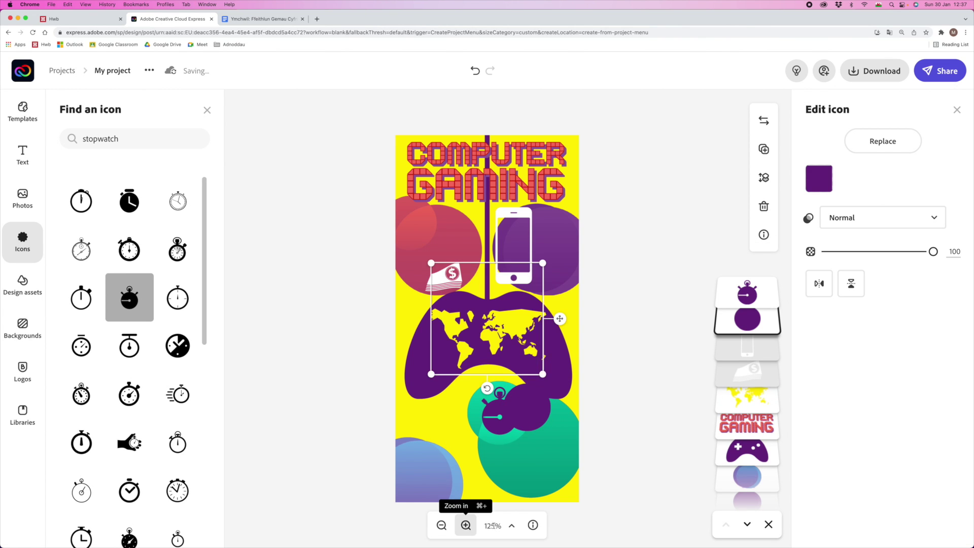
# - Shrink the purple circle and position it behind the stopwatch's face to fill in its hand
pyautogui.click(465, 525)
pyautogui.moveTo(543, 262); pyautogui.dragTo(466, 317)
pyautogui.moveTo(408, 343)
pyautogui.mouseDown()
pyautogui.moveTo(365, 332)
pyautogui.moveTo(416, 341)
pyautogui.mouseUp()
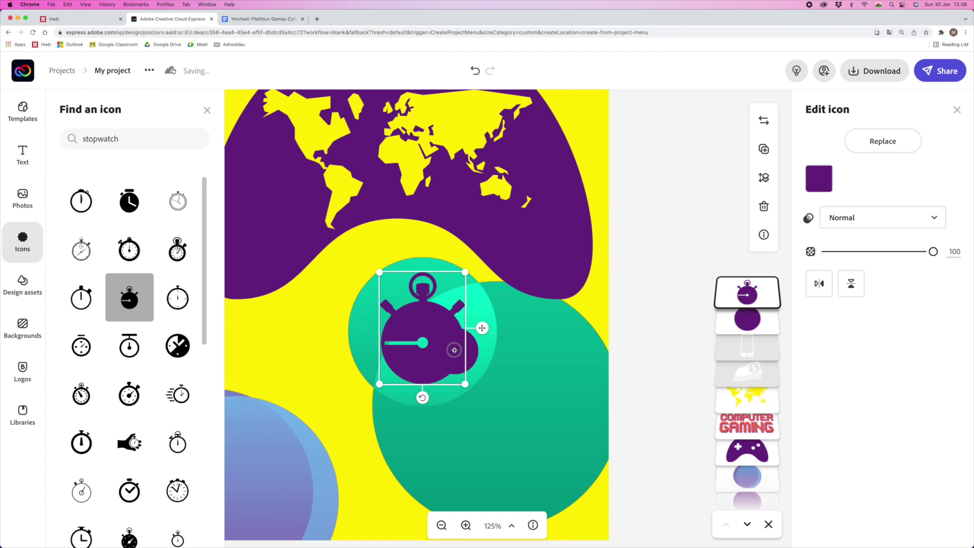
pyautogui.click(731, 327)
pyautogui.hotkey('shift', 'Left')
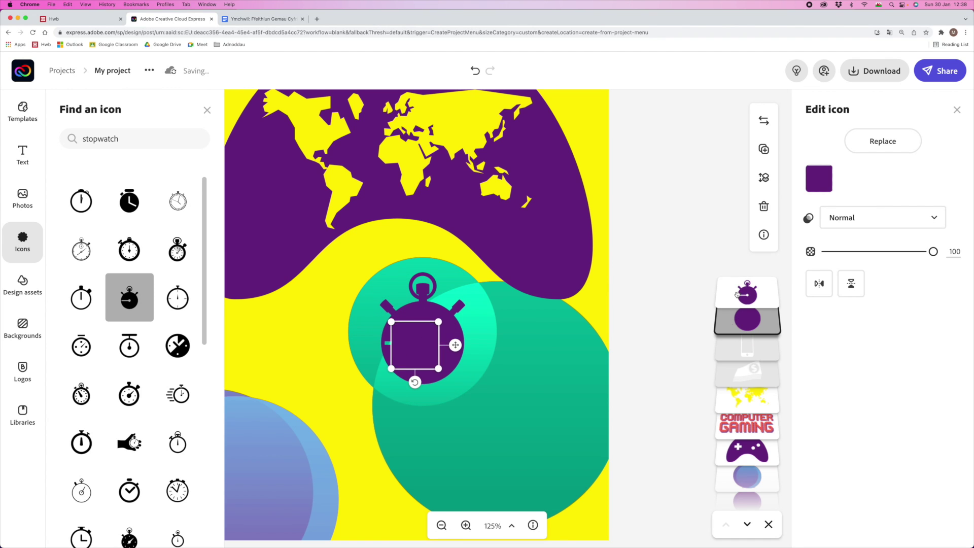
pyautogui.click(513, 358)
pyautogui.click(441, 525)
pyautogui.click(500, 525)
pyautogui.click(499, 490)
pyautogui.click(666, 354)
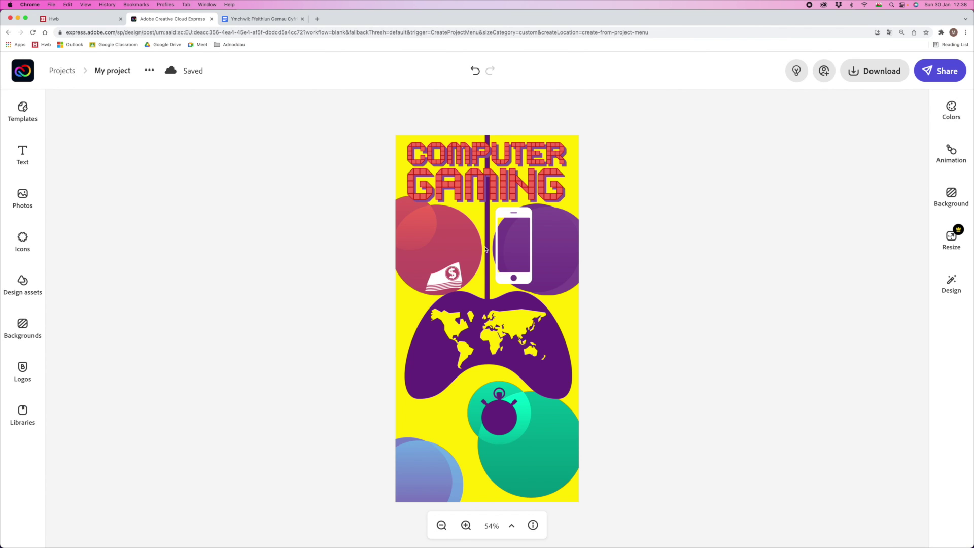
# - Add a text box reading "worth", "$180", "billon" and "every year" on four separate lines
pyautogui.click(23, 155)
pyautogui.click(134, 182)
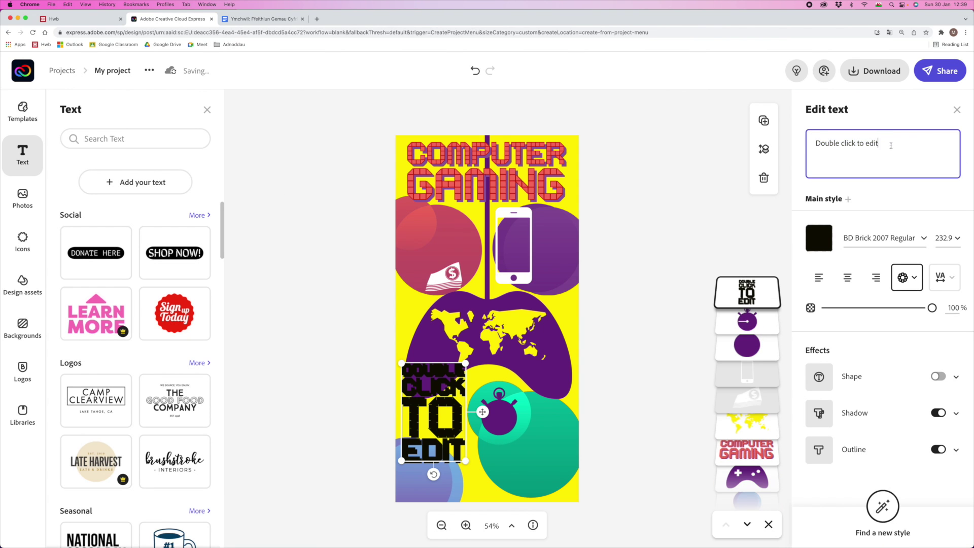
pyautogui.click(851, 142)
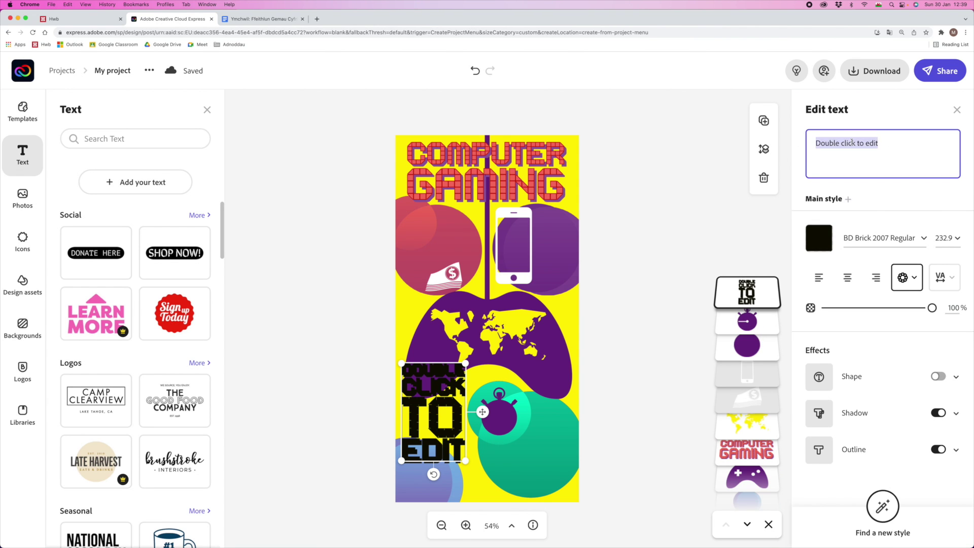
pyautogui.write('worth')
pyautogui.press('Return')
pyautogui.write('$180')
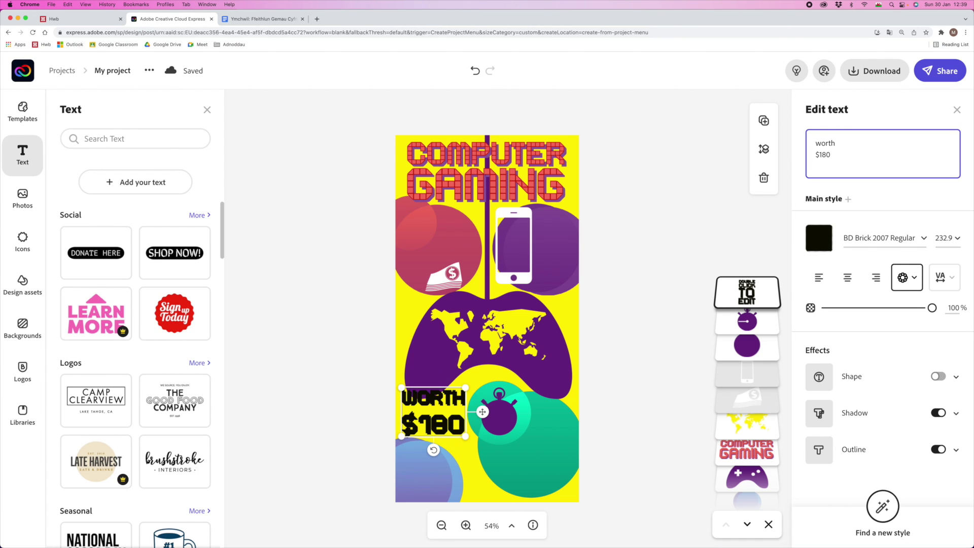
pyautogui.press('Return')
pyautogui.write('billon')
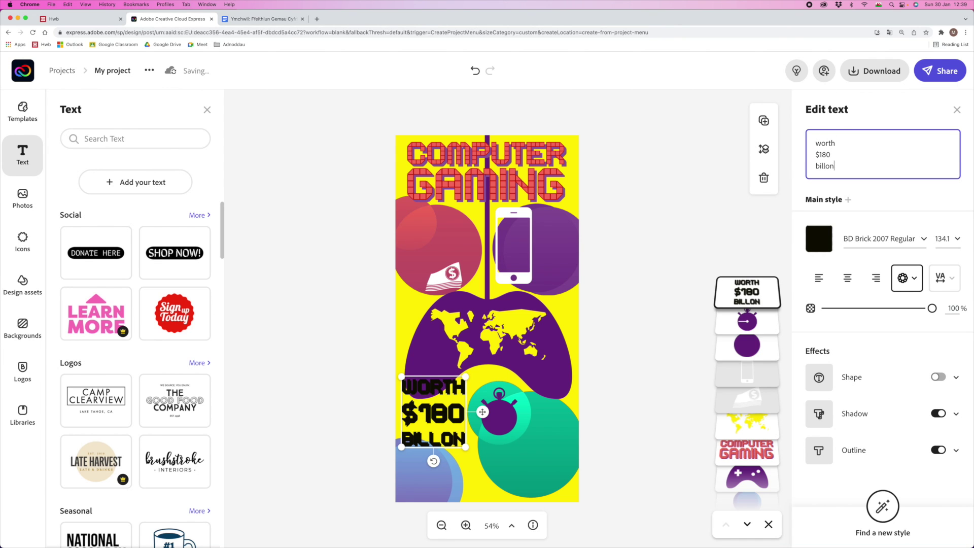
pyautogui.press('Return')
pyautogui.write('every year')
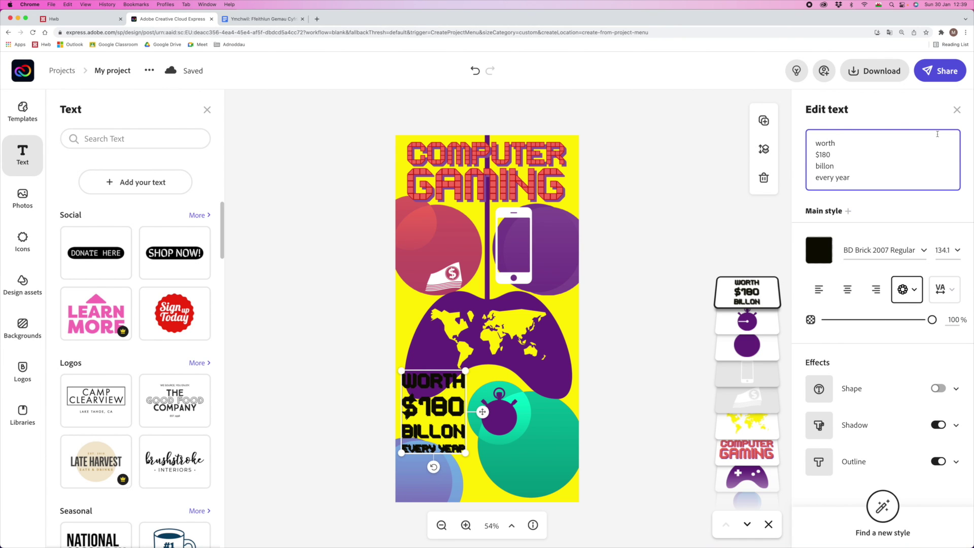
# - Move the "worth $180" text onto the red circle and colour it white
pyautogui.moveTo(416, 416); pyautogui.dragTo(413, 243)
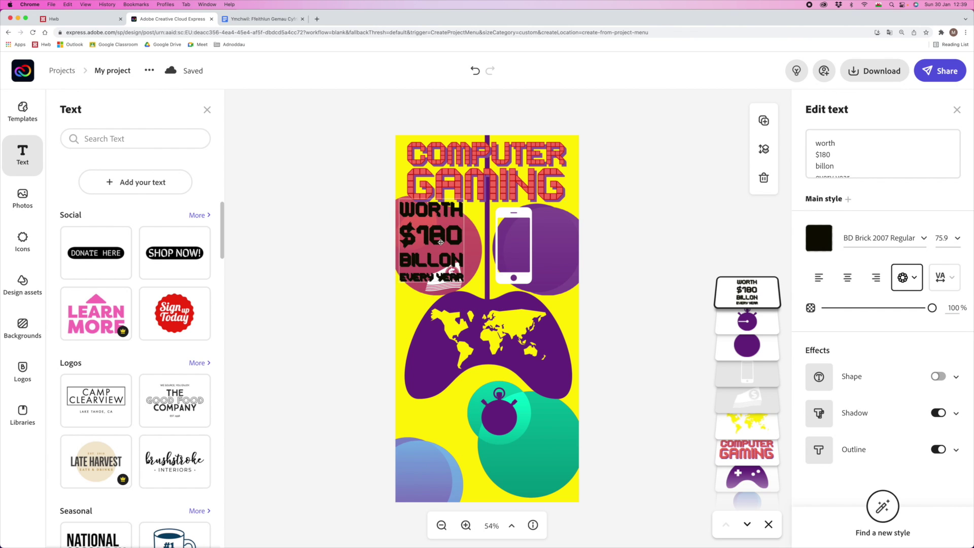
pyautogui.click(819, 244)
pyautogui.click(854, 365)
# - Change the "worth $180" text's font to Hero New Regular from the Clean font category
pyautogui.click(913, 238)
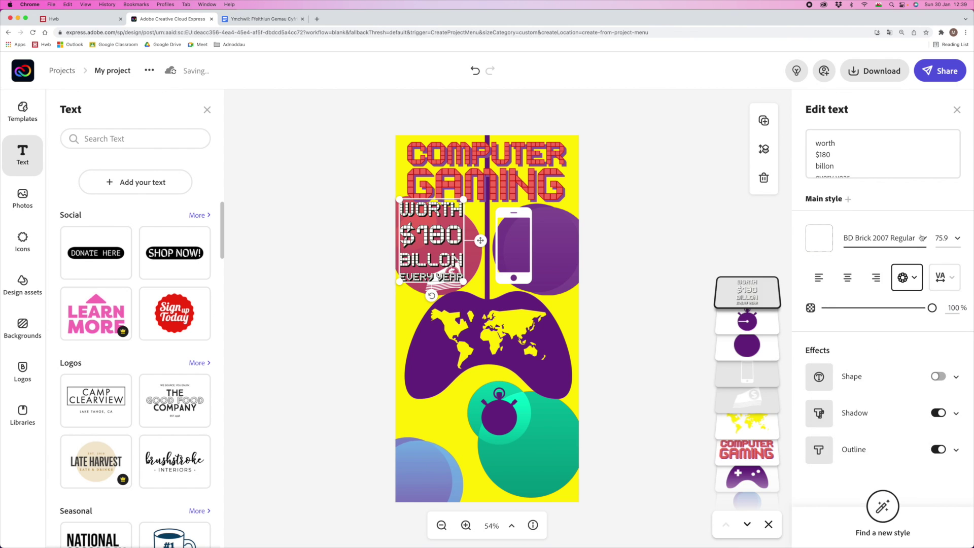
pyautogui.click(917, 451)
pyautogui.scroll(-5, 846, 359)
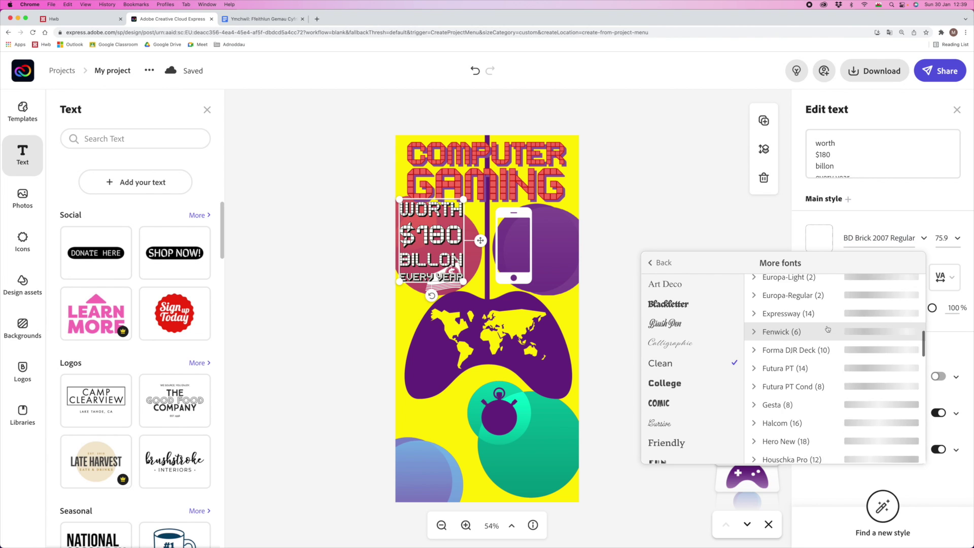
pyautogui.scroll(-3, 846, 359)
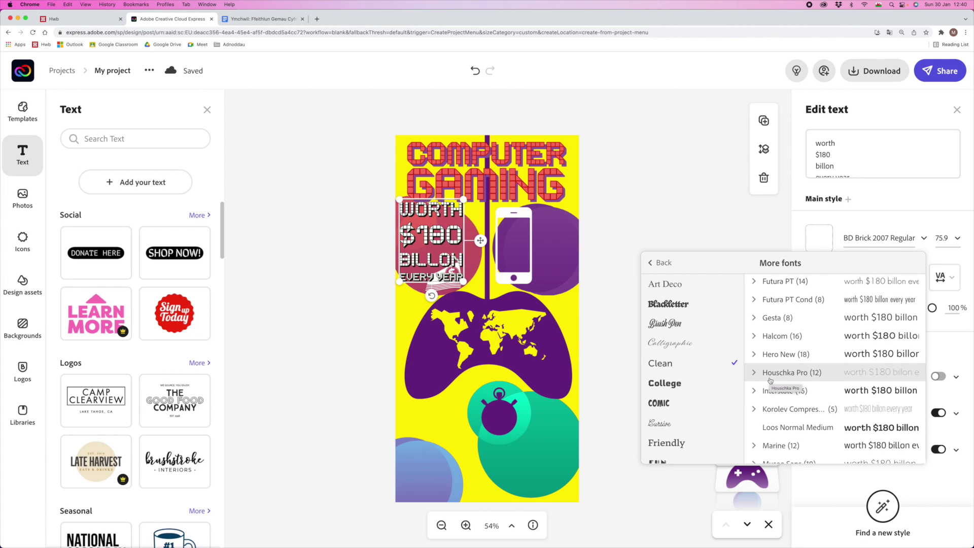
pyautogui.click(879, 354)
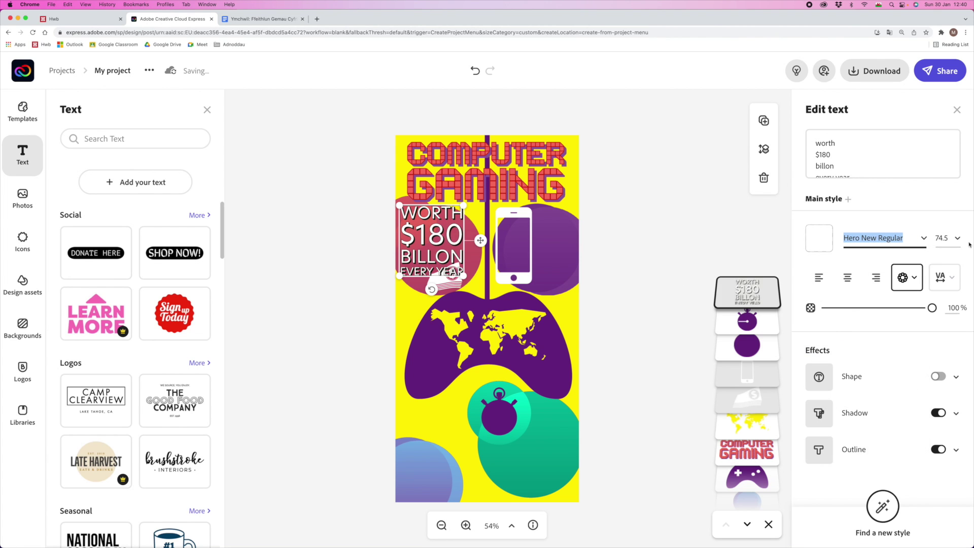
pyautogui.click(944, 278)
pyautogui.click(811, 327)
# - Scale the "worth $180" text down within the red circle, then tilt and reposition the banknotes icon below it
pyautogui.moveTo(463, 204); pyautogui.dragTo(459, 209)
pyautogui.click(449, 294)
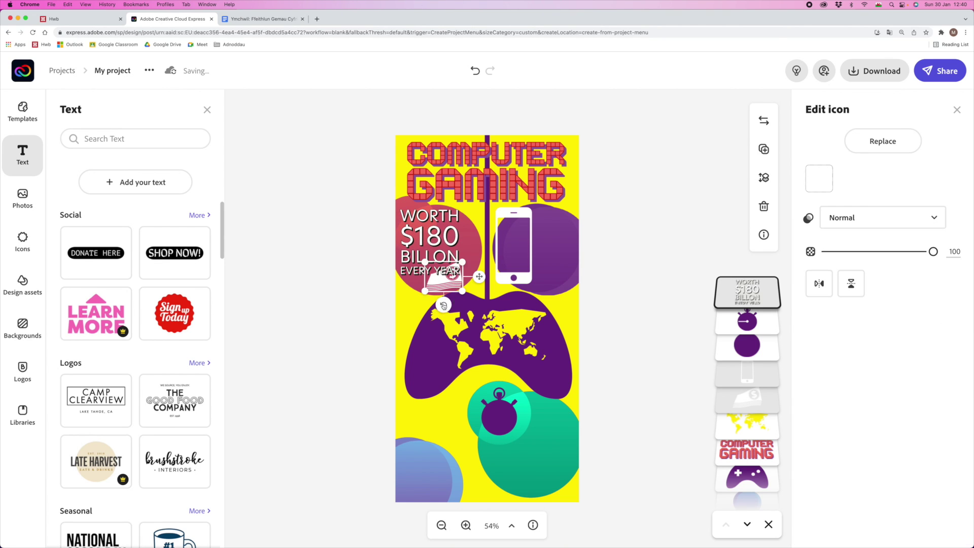
pyautogui.click(415, 258)
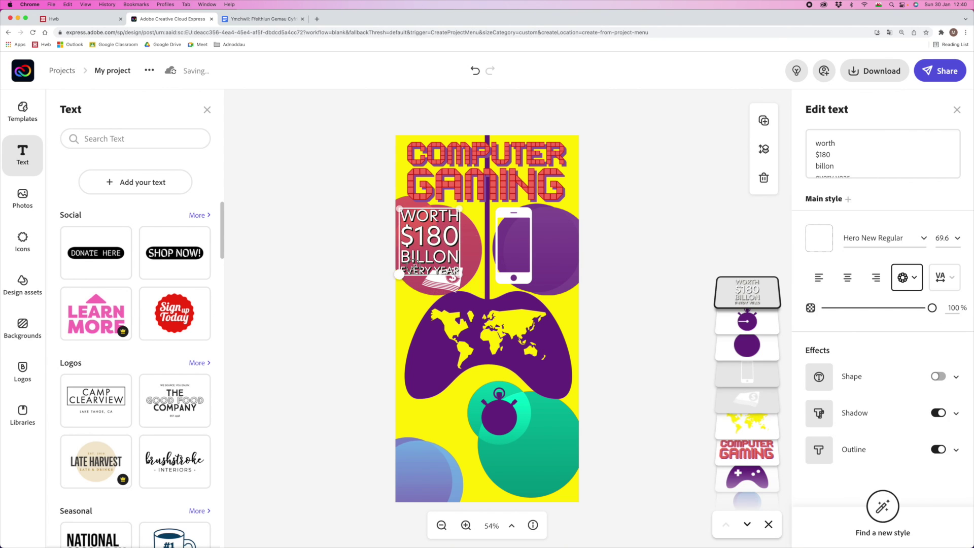
pyautogui.moveTo(400, 276); pyautogui.dragTo(410, 265)
pyautogui.click(449, 280)
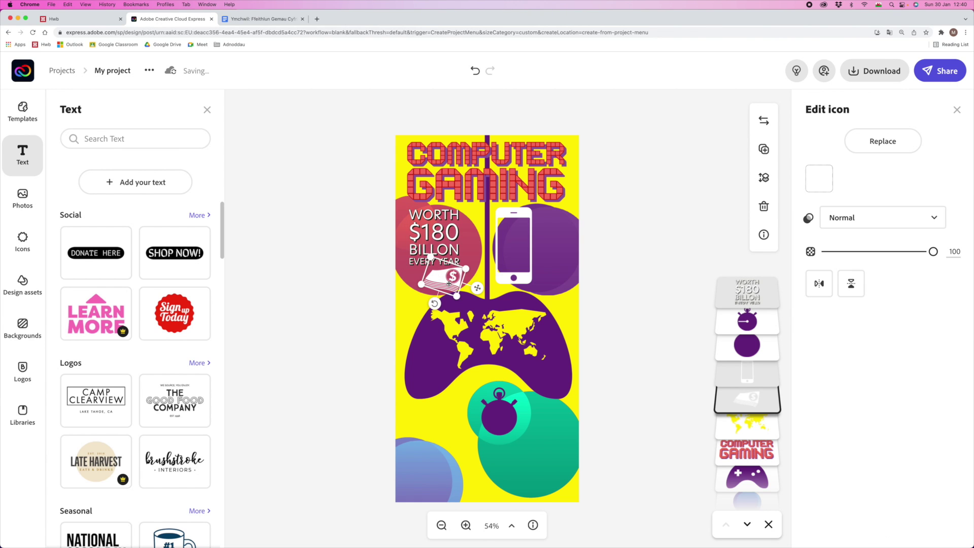
# - Add a highlight style to the text, apply it to "$180" and "billon" and colour it yellow
pyautogui.click(457, 237)
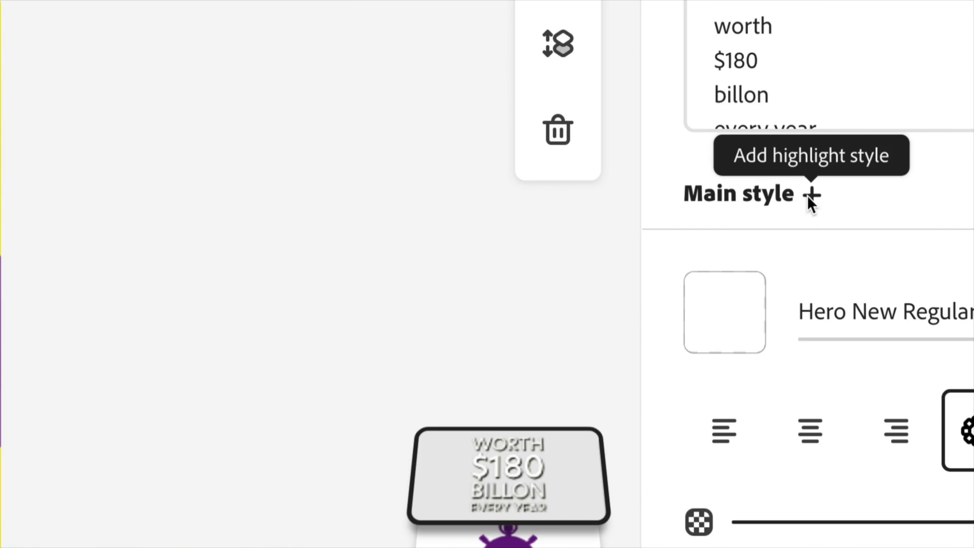
pyautogui.click(847, 198)
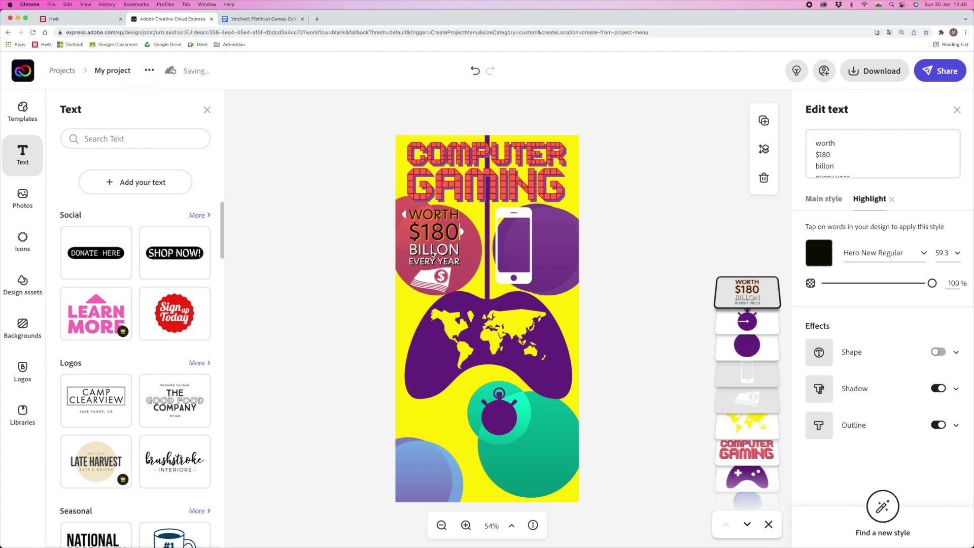
pyautogui.click(816, 253)
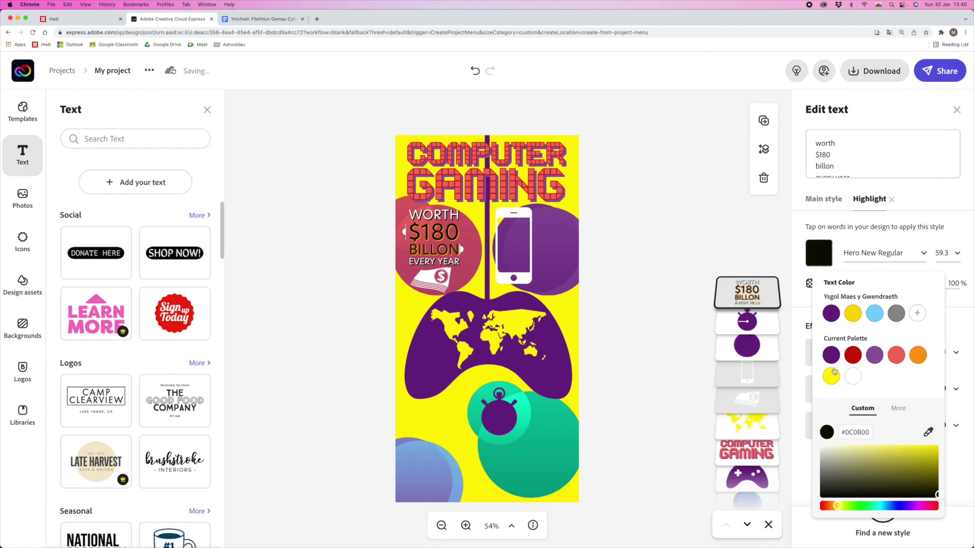
pyautogui.click(892, 233)
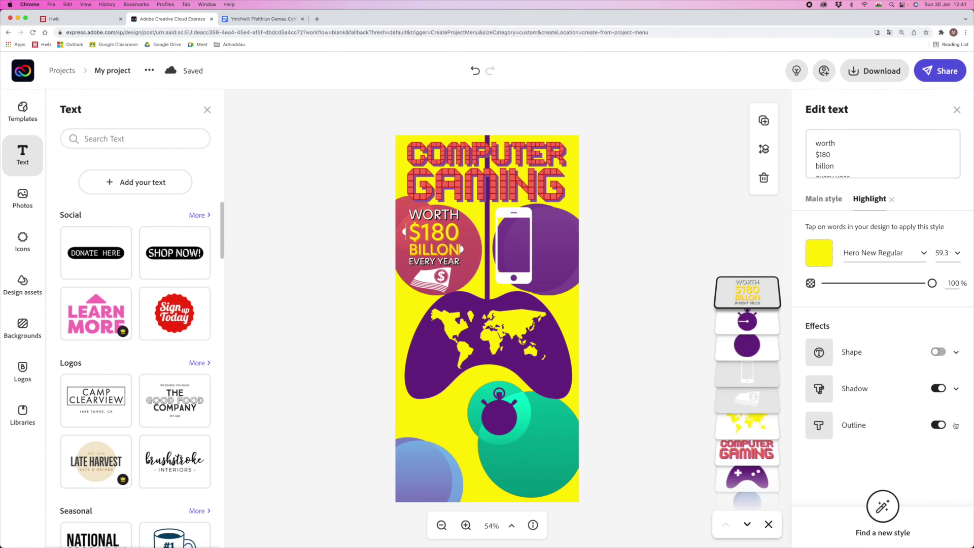
# - Set the highlight style's shadow colour to dark purple and deselect the text
pyautogui.click(955, 389)
pyautogui.scroll(-1, 896, 405)
pyautogui.click(817, 375)
pyautogui.click(830, 132)
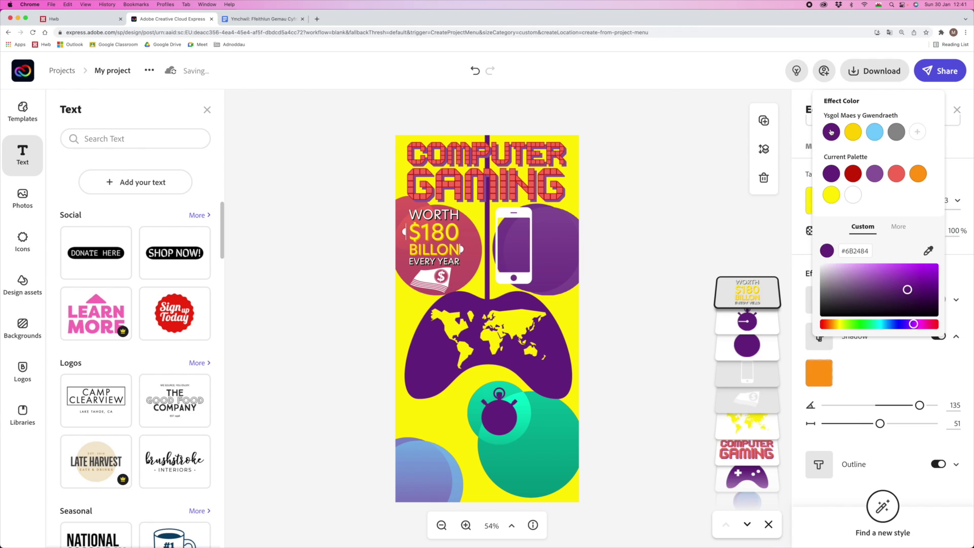
pyautogui.click(318, 232)
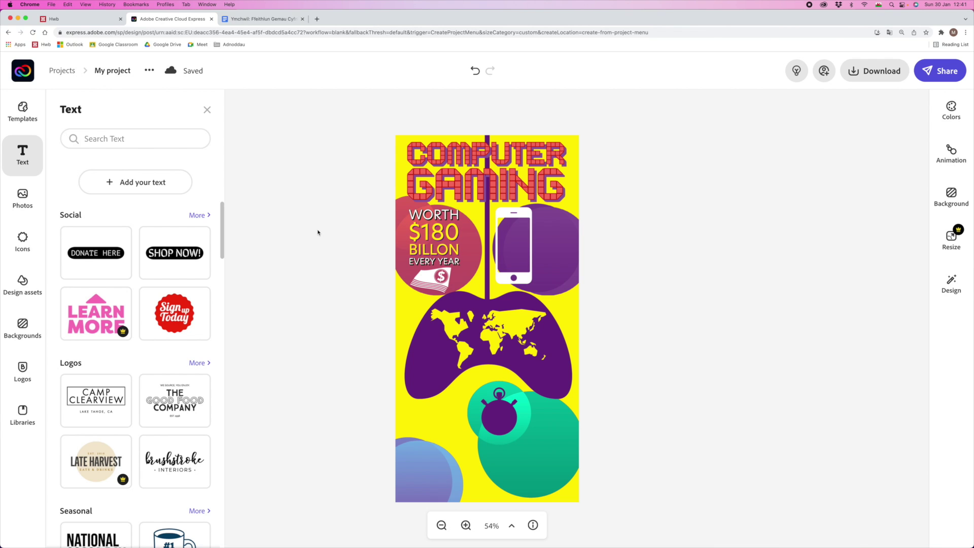
# - Duplicate the "worth $180" text onto the purple circle and change its wording to "use mobile phones for gaming", one word per line
pyautogui.click(436, 234)
pyautogui.click(763, 121)
pyautogui.moveTo(440, 240); pyautogui.dragTo(556, 240)
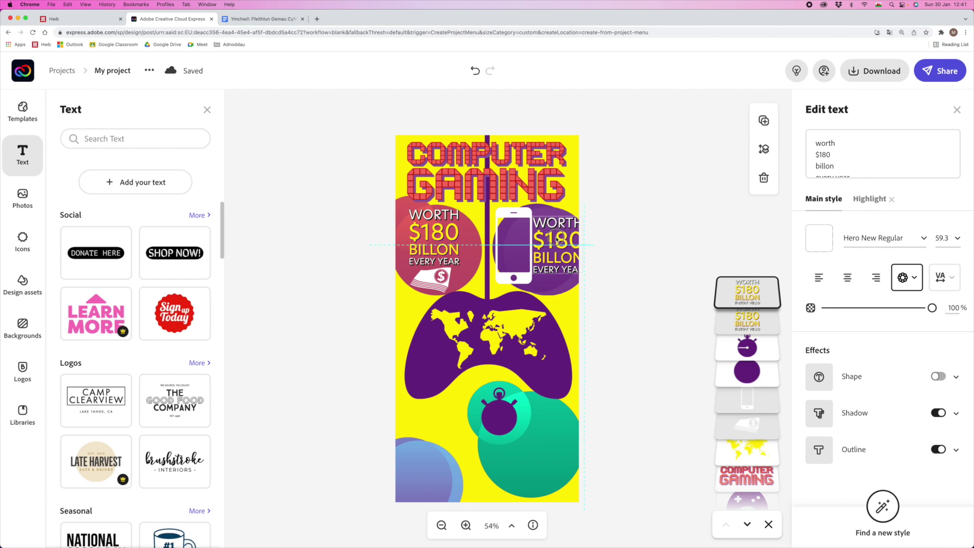
pyautogui.doubleClick(556, 239)
pyautogui.write('us')
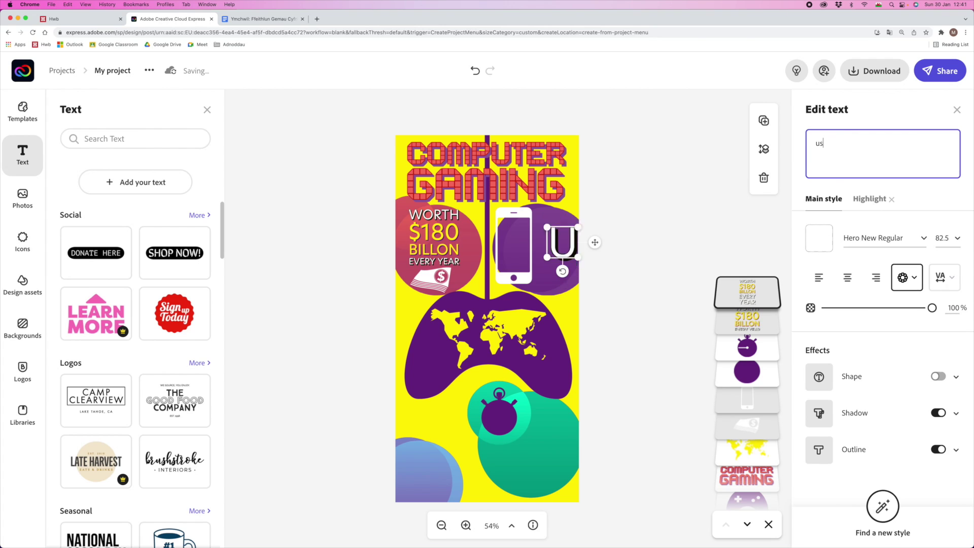
pyautogui.write('e mobile phones for gaming')
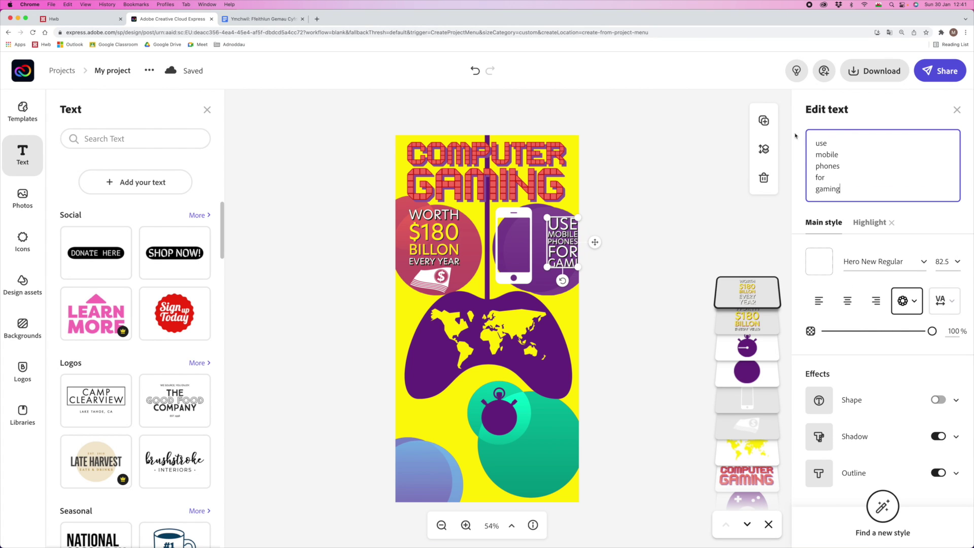
# - Enlarge the new text to fit beside the smartphone and apply the yellow highlight style to "mobile", "phones" and "gaming"
pyautogui.moveTo(558, 231); pyautogui.dragTo(573, 214)
pyautogui.click(558, 237)
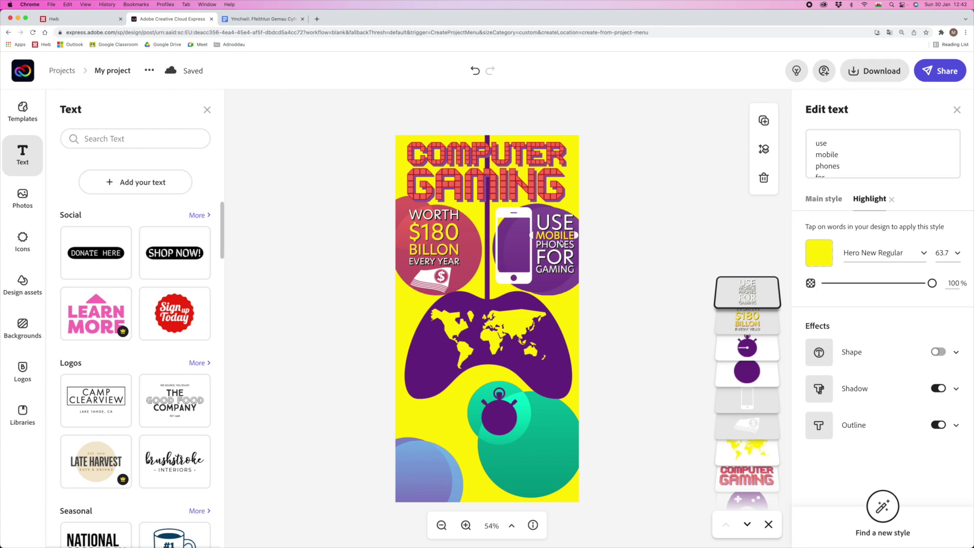
pyautogui.click(546, 274)
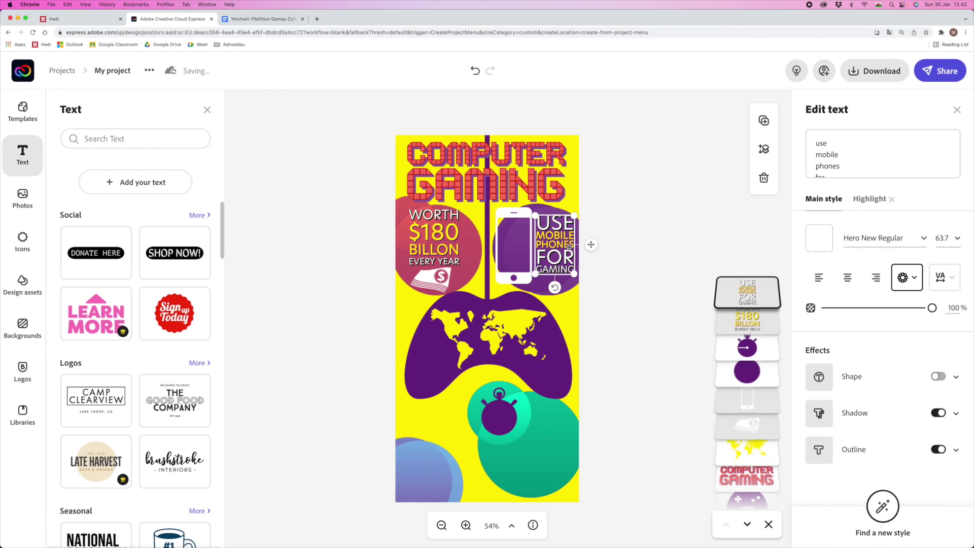
pyautogui.click(635, 278)
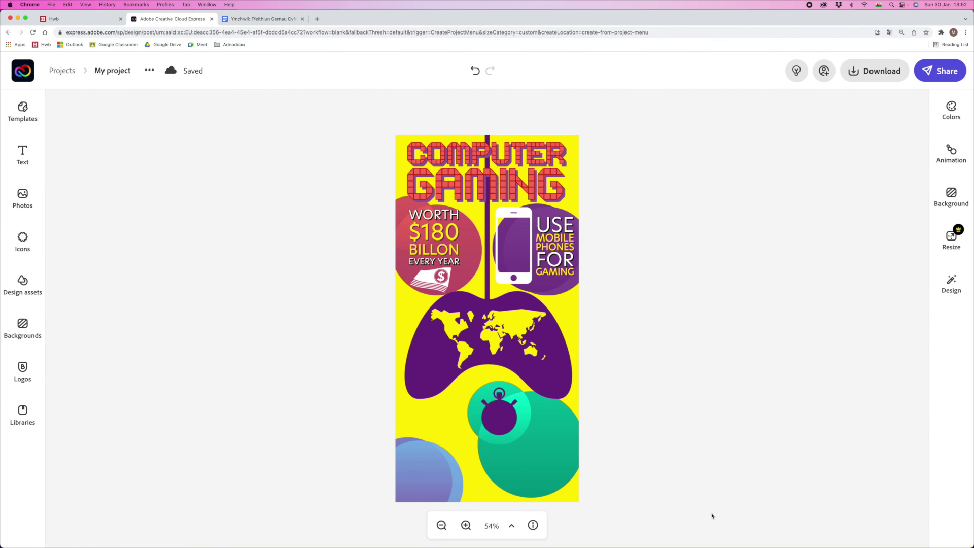
# - Search the icons for "rectangle", add a solid one and resize it to cover the smartphone's screen
pyautogui.click(23, 241)
pyautogui.doubleClick(101, 139)
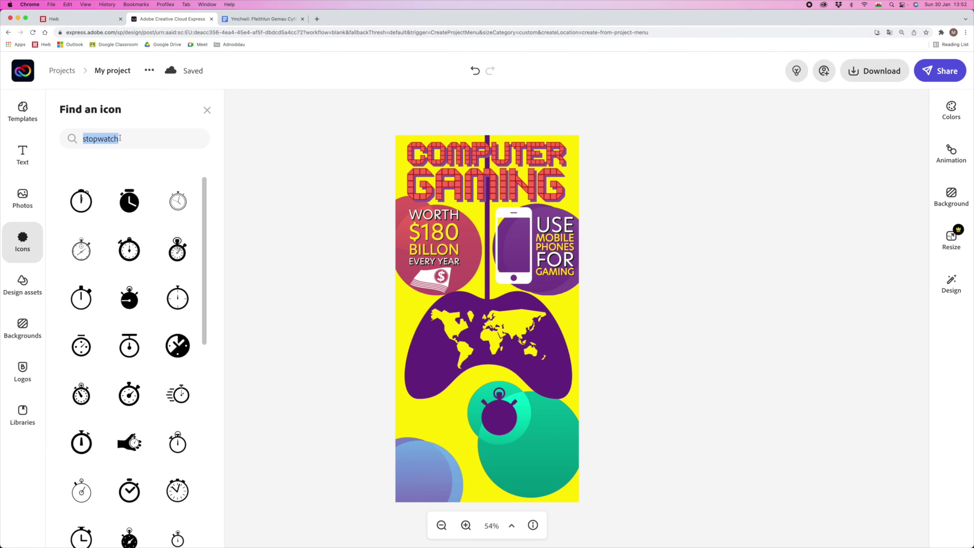
pyautogui.write('rectangle')
pyautogui.click(177, 489)
pyautogui.moveTo(487, 430); pyautogui.dragTo(487, 226)
pyautogui.click(465, 525)
pyautogui.moveTo(377, 378); pyautogui.dragTo(509, 423)
pyautogui.moveTo(601, 262); pyautogui.dragTo(571, 292)
# - Colour the rectangle dark purple (#6B2484) and move its layer beneath the smartphone
pyautogui.click(818, 179)
pyautogui.click(830, 238)
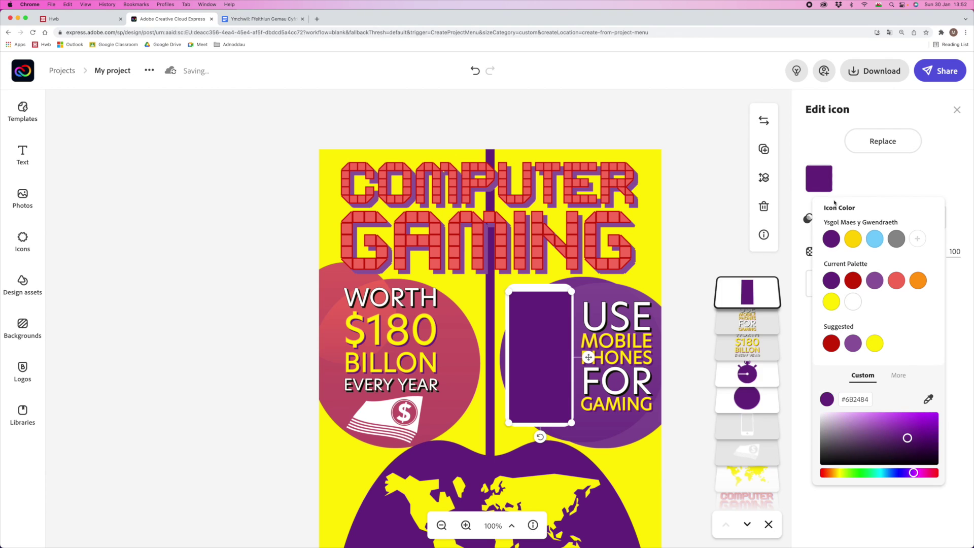
pyautogui.moveTo(747, 292); pyautogui.dragTo(746, 425)
# - Duplicate the "use mobile phones" text, change the copy to "40%" and fit it in the upper part of the smartphone's screen
pyautogui.click(623, 345)
pyautogui.press('super+d')
pyautogui.moveTo(634, 350); pyautogui.dragTo(569, 295)
pyautogui.click(865, 161)
pyautogui.write('40%')
# - Search the icons for "pie chart" and add the chart with a solid larger slice and an outlined remainder
pyautogui.click(22, 241)
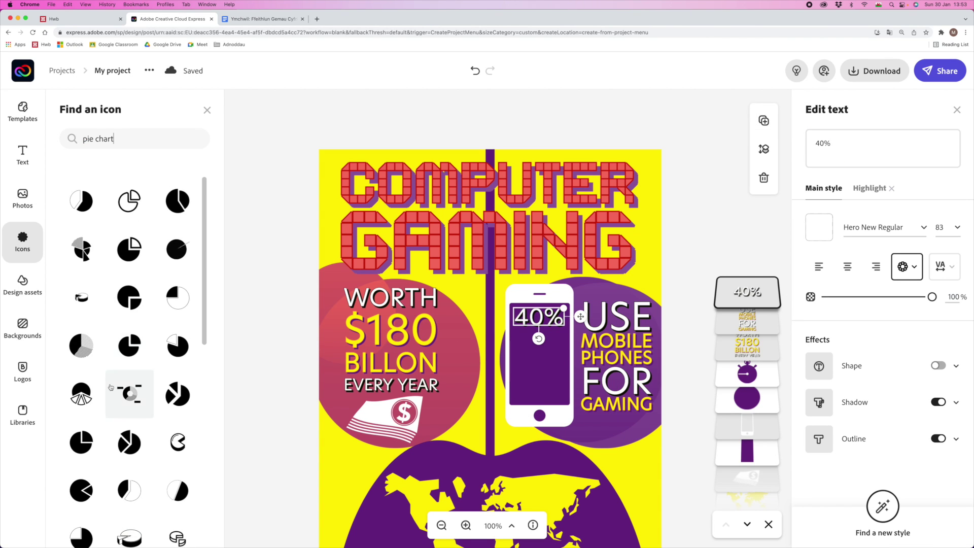
pyautogui.scroll(-5, 116, 324)
pyautogui.scroll(-10, 116, 324)
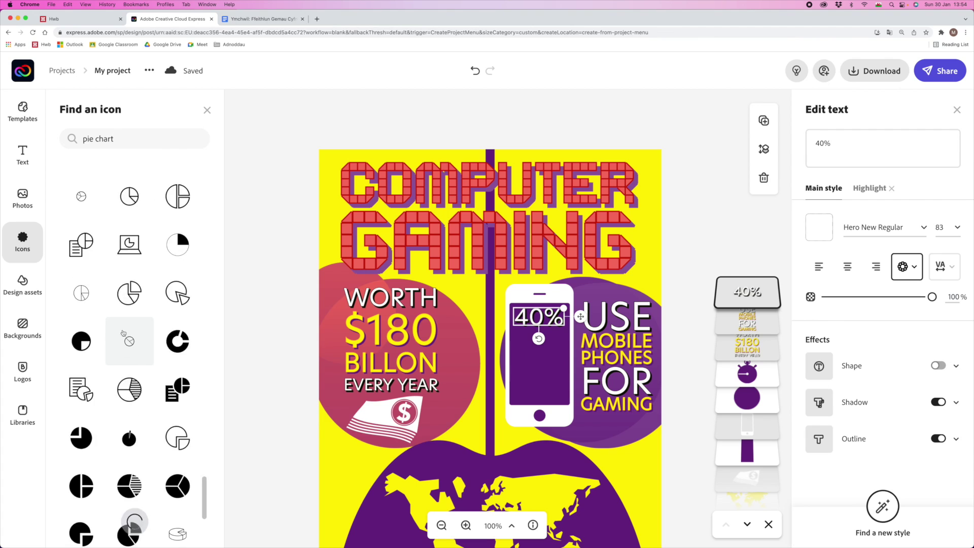
pyautogui.scroll(15, 123, 332)
pyautogui.click(81, 200)
# - Colour the pie chart white, shrink it and place it below "40%" on the smartphone's screen
pyautogui.click(819, 179)
pyautogui.click(853, 301)
pyautogui.moveTo(487, 374); pyautogui.dragTo(452, 400)
pyautogui.moveTo(441, 413); pyautogui.dragTo(521, 257)
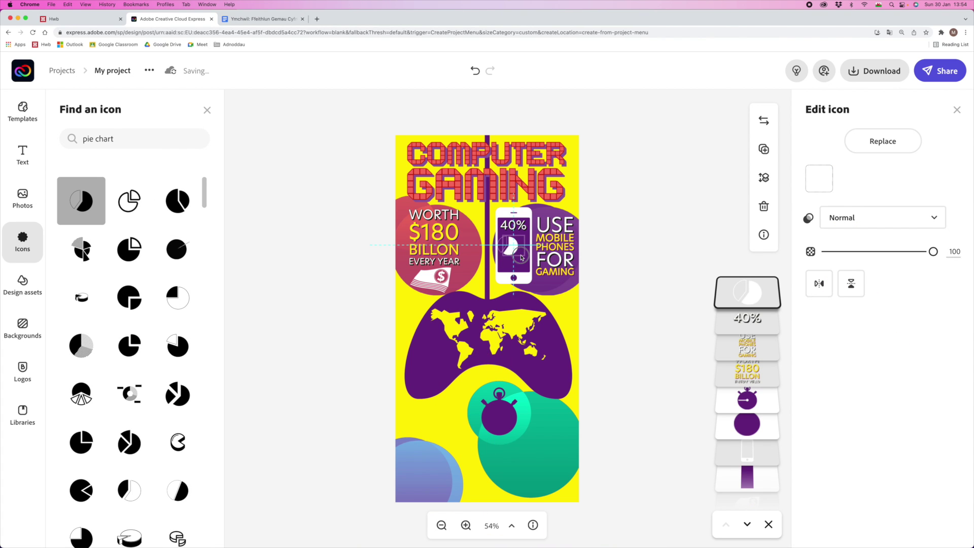
# - Duplicate the "worth $180 billon every year" text onto the controller's left grip and change the copy to "3.2 billon gamers worldwide"
pyautogui.click(434, 238)
pyautogui.press('super+d')
pyautogui.moveTo(433, 244); pyautogui.dragTo(432, 369)
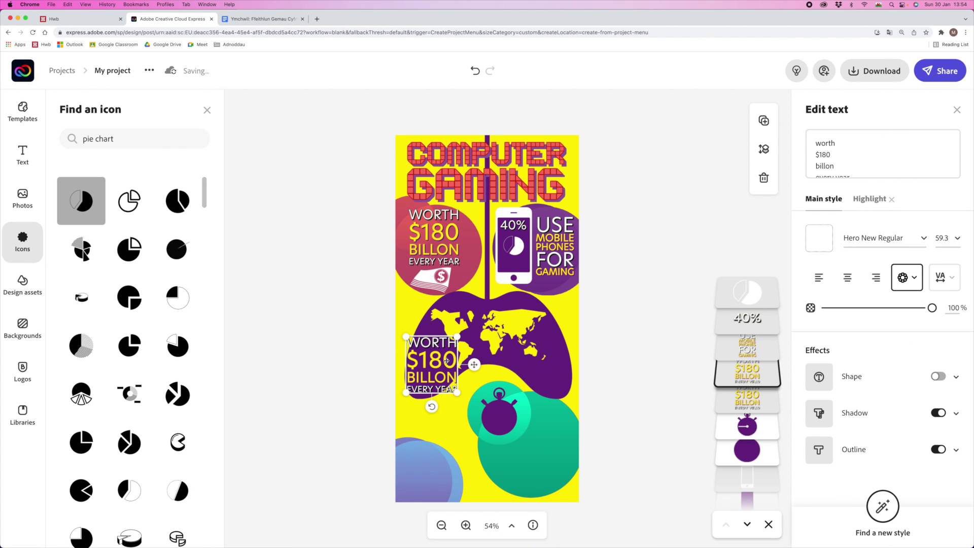
pyautogui.tripleClick(827, 143)
pyautogui.press('BackSpace')
pyautogui.tripleClick(831, 165)
pyautogui.write('gamers')
pyautogui.press('Return')
pyautogui.write('worldwide')
pyautogui.moveTo(830, 143); pyautogui.dragTo(807, 143)
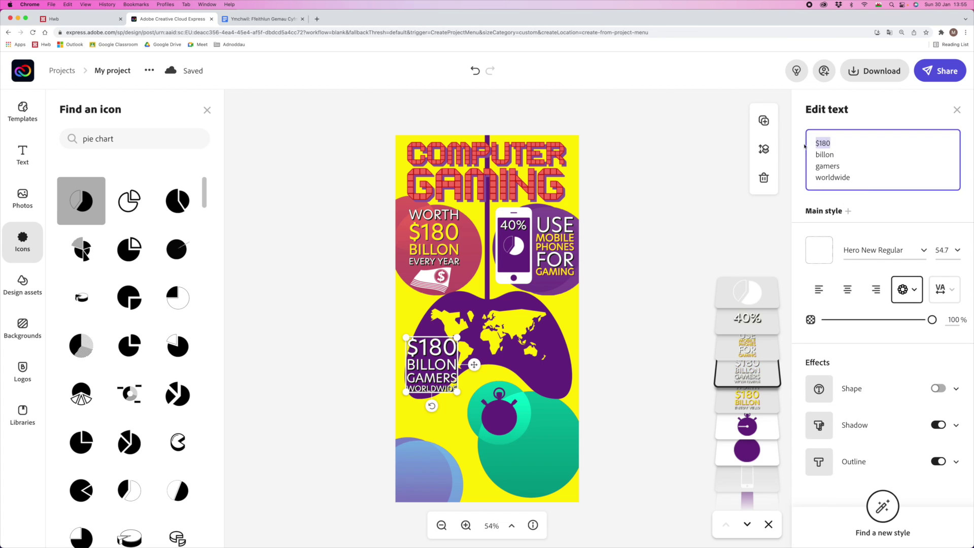
pyautogui.write('3.2')
# - Highlight "3.2 billon" in yellow and shrink the gamers text to fit within the controller's left grip
pyautogui.click(857, 210)
pyautogui.click(443, 374)
pyautogui.click(818, 252)
pyautogui.click(705, 181)
pyautogui.click(432, 370)
pyautogui.moveTo(455, 392); pyautogui.dragTo(447, 380)
# - Duplicate the "40%" text onto the stopwatch, change the copy to "7.17 hours" on two lines and fit it inside the dial
pyautogui.click(513, 225)
pyautogui.press('super+d')
pyautogui.moveTo(514, 224); pyautogui.dragTo(508, 410)
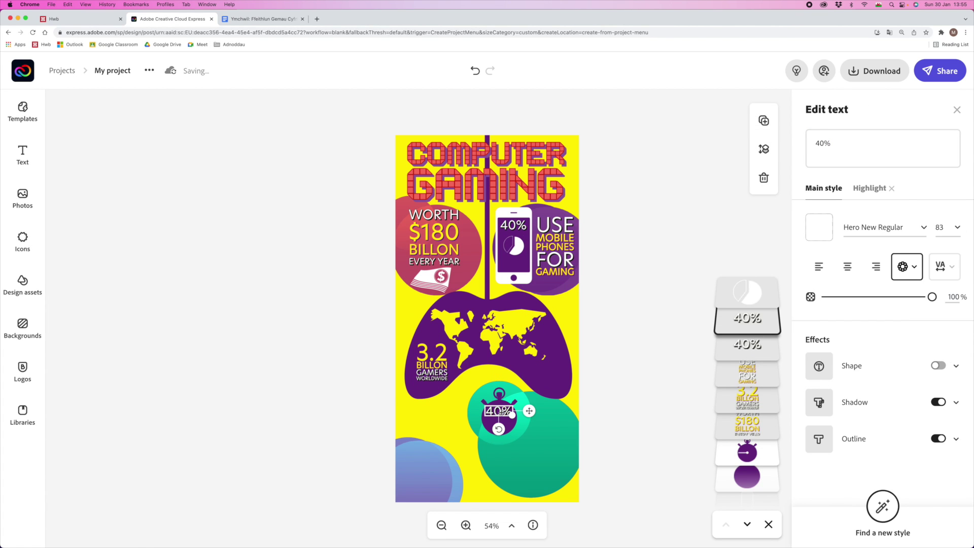
pyautogui.doubleClick(501, 412)
pyautogui.write('7.17')
pyautogui.press('Return')
pyautogui.write('hours')
pyautogui.moveTo(523, 427); pyautogui.dragTo(513, 429)
# - Duplicate the "worth $180" text into the large green circle and change the copy to "average time gaming every week" on separate lines
pyautogui.click(434, 237)
pyautogui.click(764, 121)
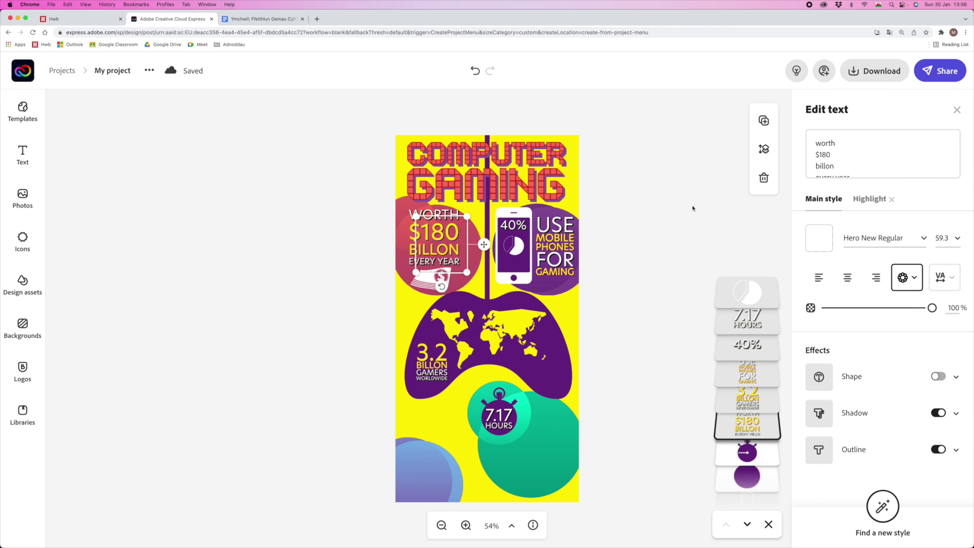
pyautogui.moveTo(441, 244); pyautogui.dragTo(539, 454)
pyautogui.click(847, 177)
pyautogui.press('super+a')
pyautogui.write('average')
pyautogui.press('Return')
pyautogui.write('time')
pyautogui.press('Return')
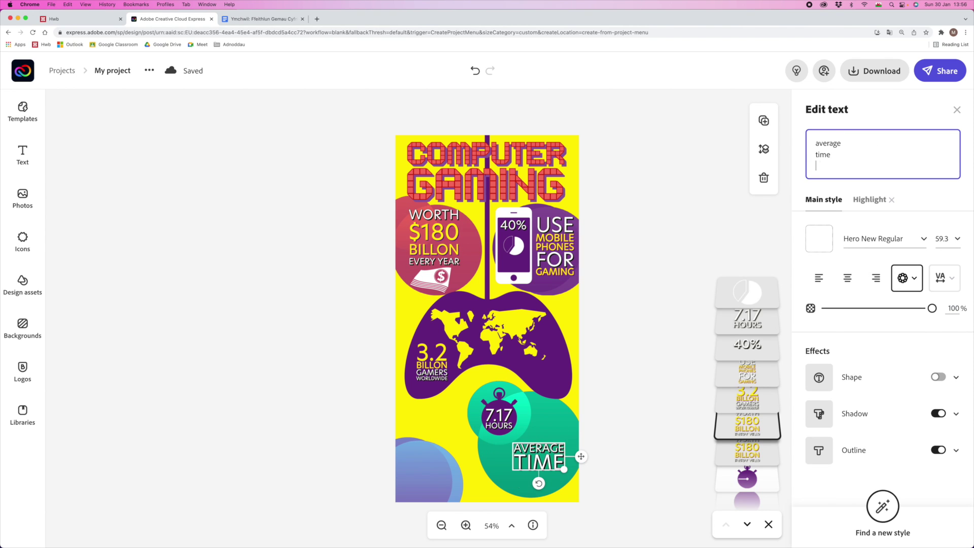
pyautogui.write('gaming')
pyautogui.press('Return')
pyautogui.write('every week')
# - Highlight "every week" in yellow and adjust the text's position within the large green circle
pyautogui.click(869, 199)
pyautogui.click(617, 463)
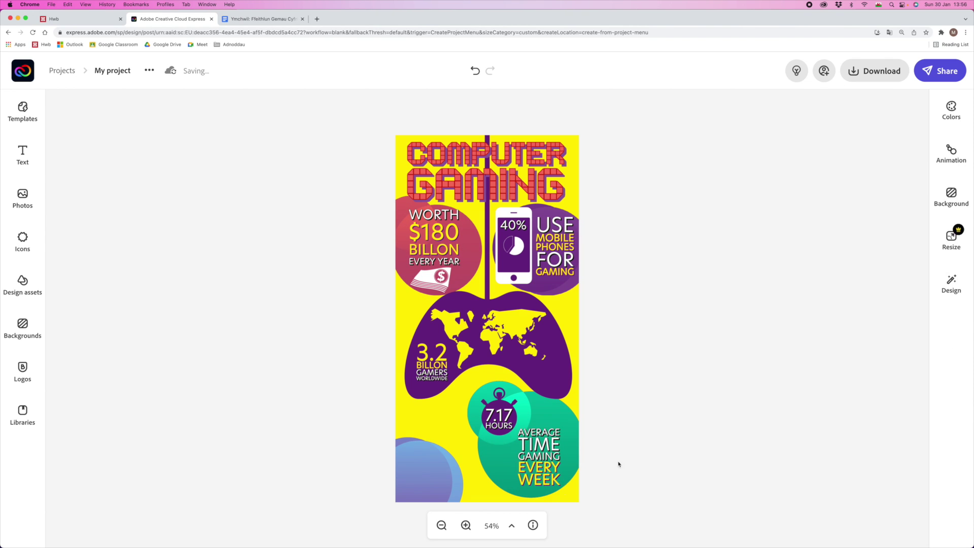
pyautogui.click(539, 457)
pyautogui.moveTo(516, 426)
pyautogui.mouseDown()
pyautogui.moveTo(508, 414)
pyautogui.moveTo(521, 421)
pyautogui.mouseUp()
pyautogui.click(618, 463)
pyautogui.click(535, 459)
pyautogui.moveTo(535, 459); pyautogui.dragTo(532, 459)
pyautogui.click(619, 346)
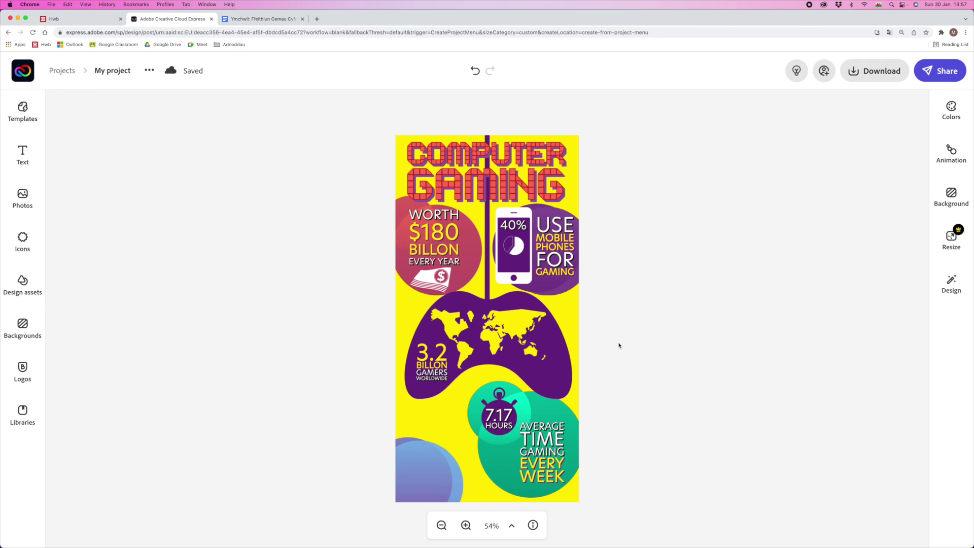
# - Duplicate the "40%" text into the blue circle and change the copy to "by"
pyautogui.click(513, 225)
pyautogui.click(764, 121)
pyautogui.moveTo(520, 232); pyautogui.dragTo(413, 452)
pyautogui.moveTo(832, 143); pyautogui.dragTo(802, 148)
pyautogui.write('By')
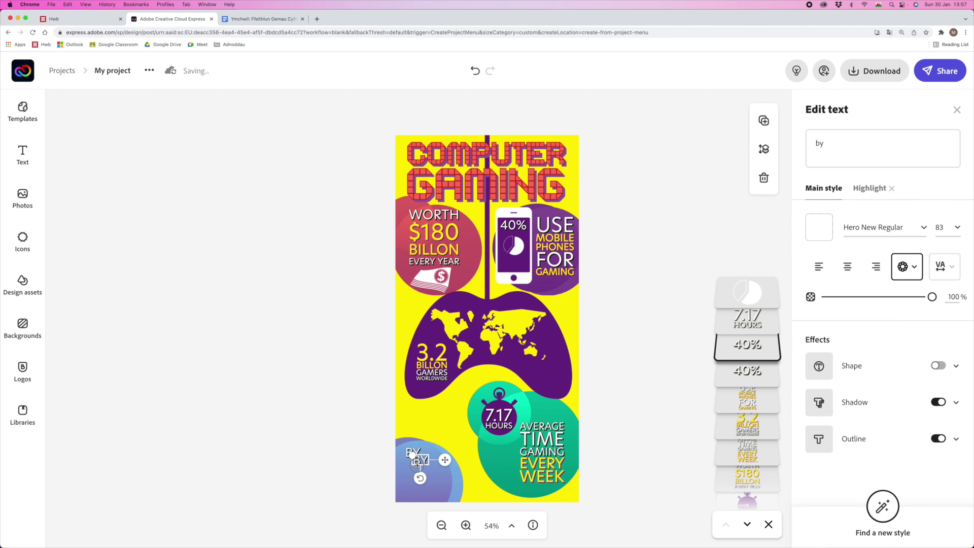
# - Add a second text with the author's name and "Digital School Wales" on separate lines, fitted below "by" in the blue circle
pyautogui.press('Return')
pyautogui.write('Meredudd Jones')
pyautogui.press('Return')
pyautogui.write('Digital School Wales')
pyautogui.moveTo(440, 458)
pyautogui.mouseDown()
pyautogui.moveTo(476, 479)
pyautogui.moveTo(442, 475)
pyautogui.mouseUp()
pyautogui.moveTo(430, 485); pyautogui.dragTo(441, 477)
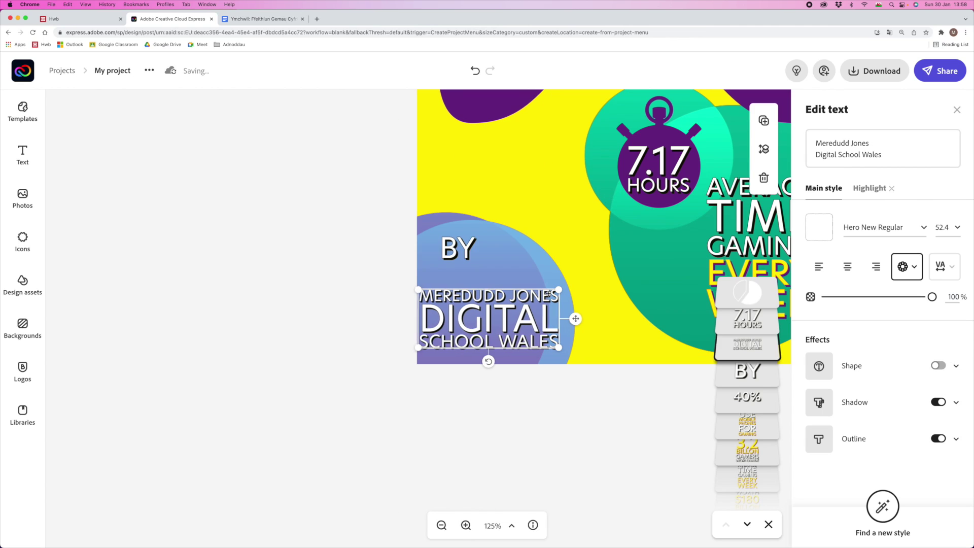
# - Centre "by" above the author credit and highlight the author's name in yellow
pyautogui.moveTo(527, 322); pyautogui.dragTo(531, 317)
pyautogui.moveTo(471, 253); pyautogui.dragTo(505, 264)
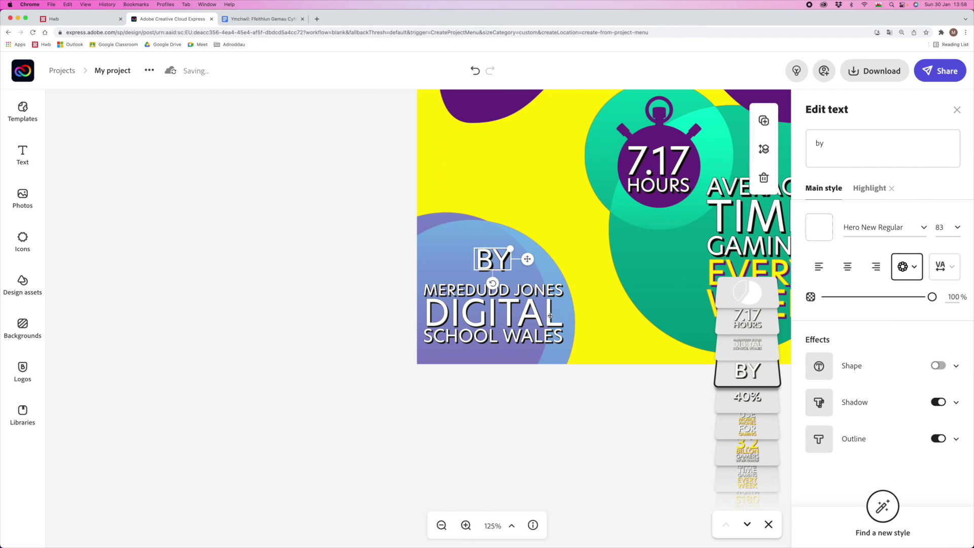
pyautogui.click(507, 299)
pyautogui.click(873, 189)
pyautogui.click(502, 292)
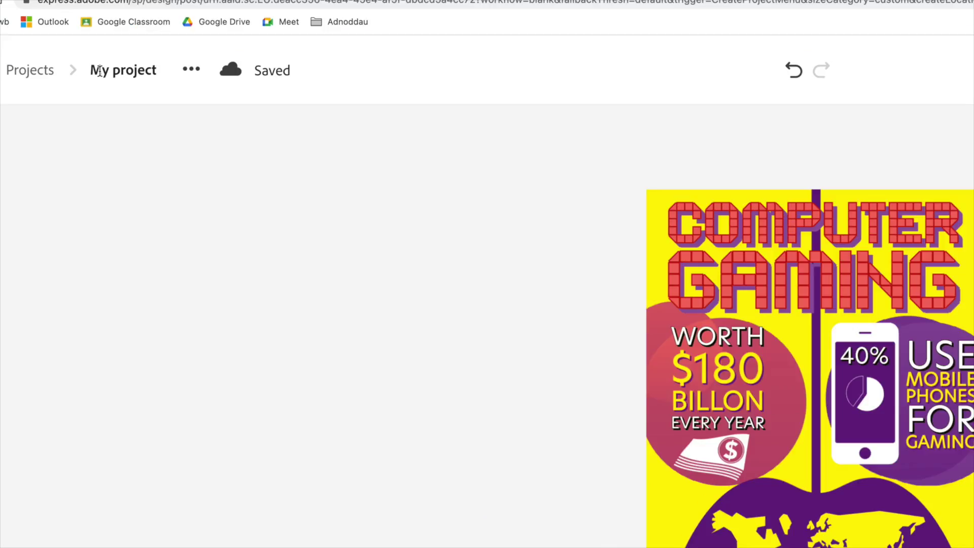
# - Rename the project as "Gaming Infographic" and download the finished design
pyautogui.click(103, 70)
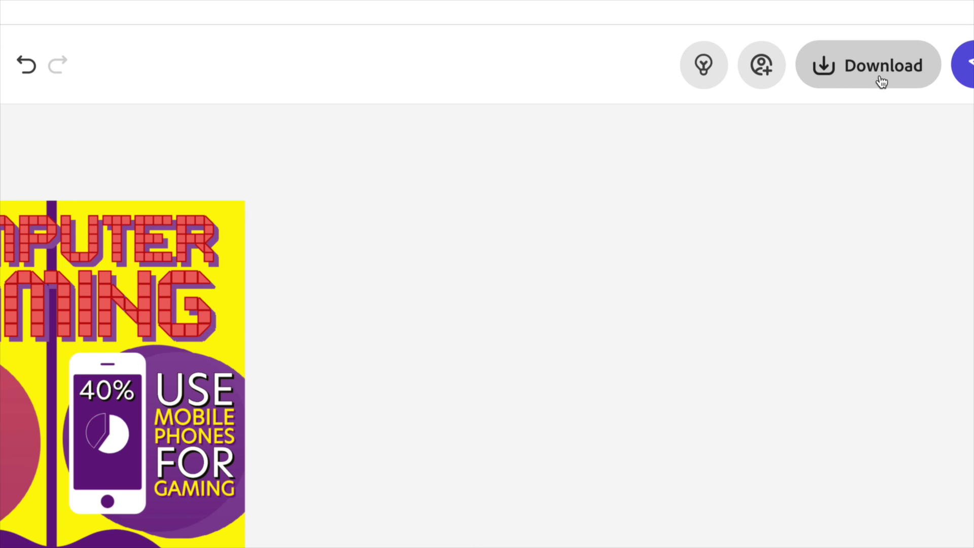
pyautogui.click(879, 77)
pyautogui.click(853, 173)
pyautogui.click(794, 206)
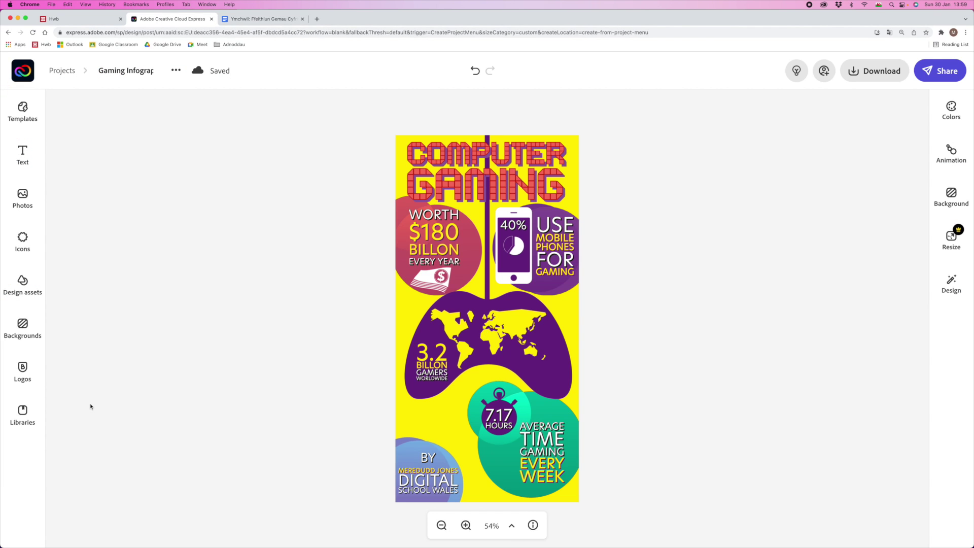